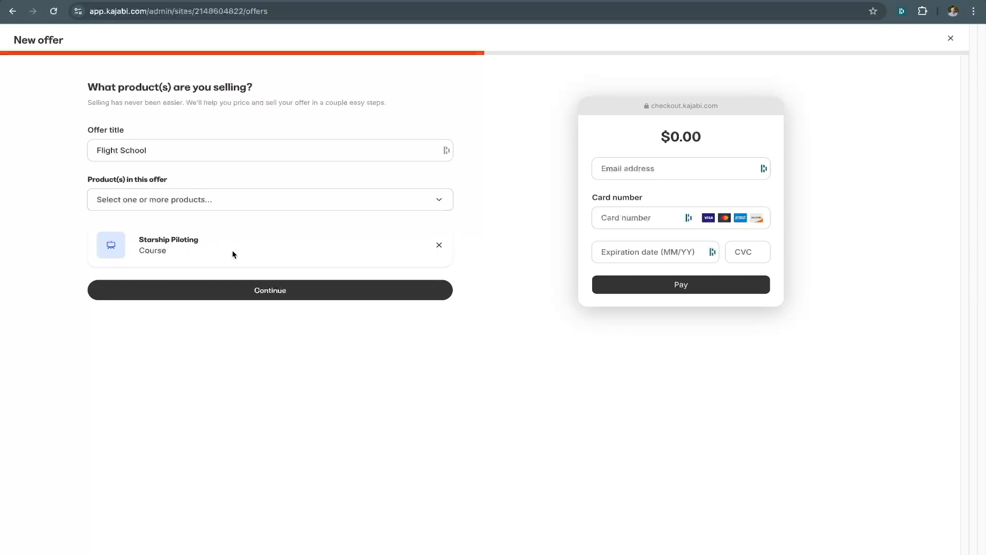
Accept the product selection, set the Flight School offer's price to Free and proceed to checkout customization.
click(302, 302)
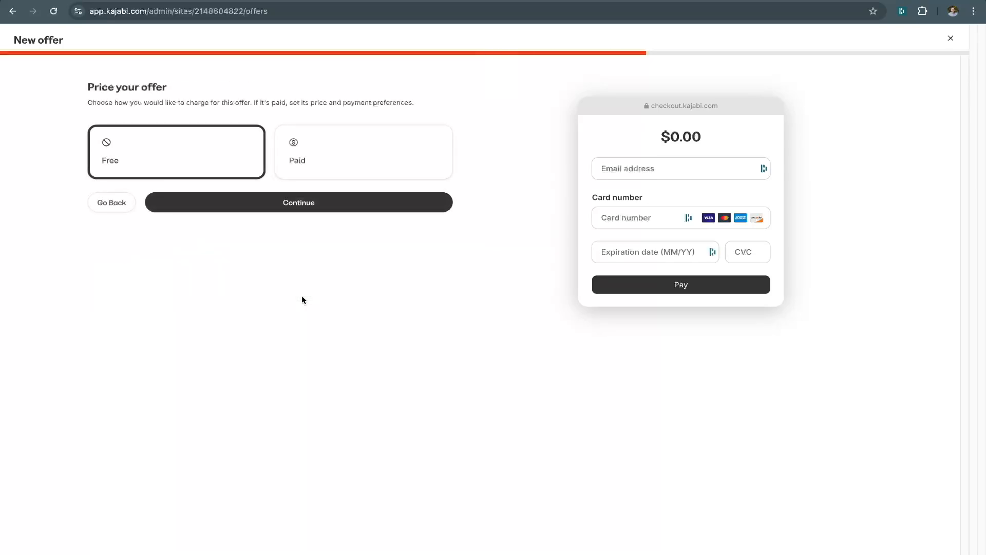
click(317, 162)
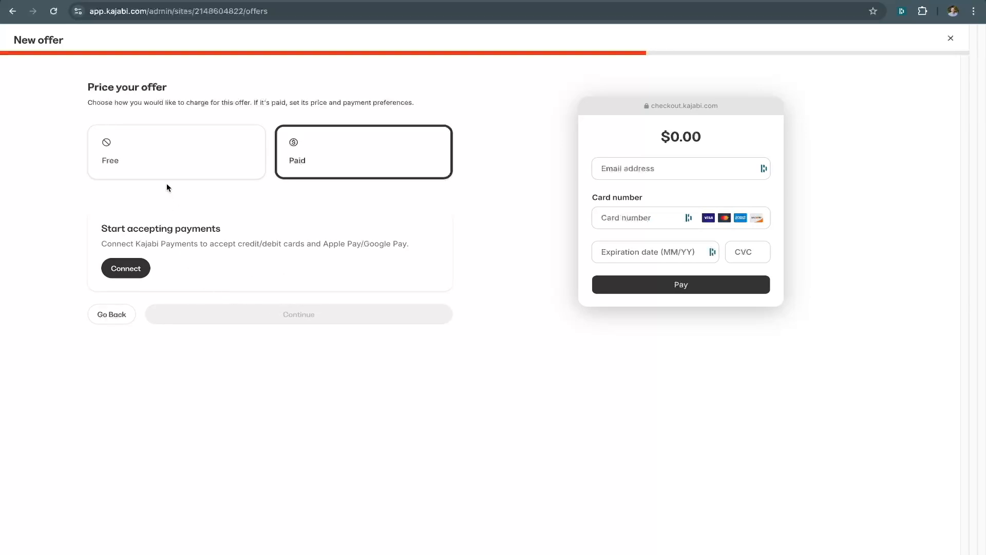
click(165, 168)
click(308, 170)
click(205, 156)
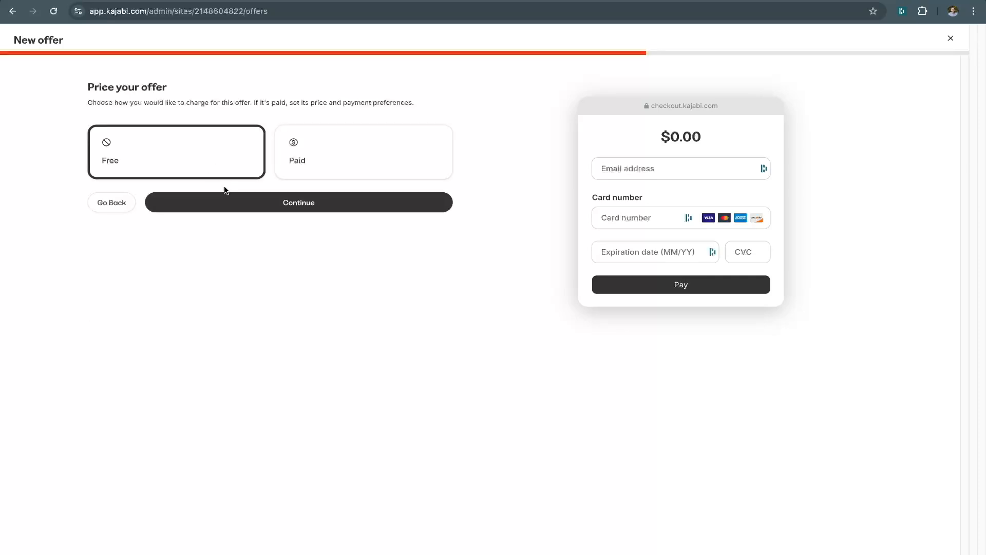
click(236, 205)
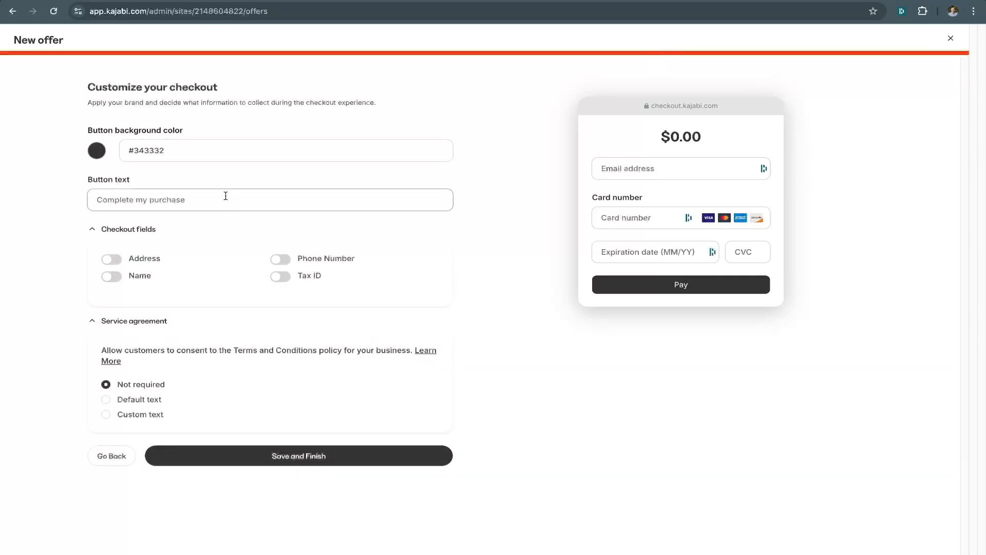
Try #AAAEEECC and #ffff as the checkout button's background color.
double_click(152, 149)
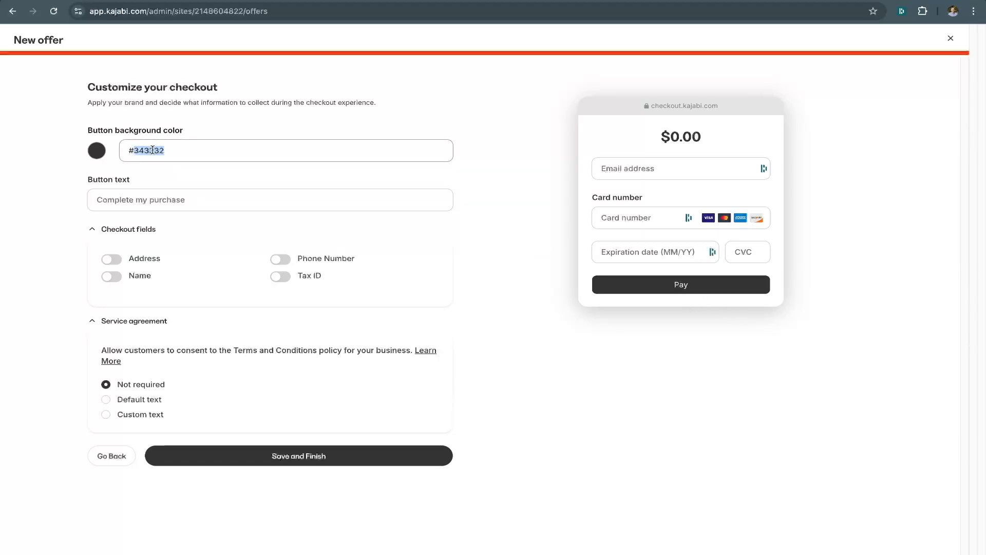
text(AAAEEECC)
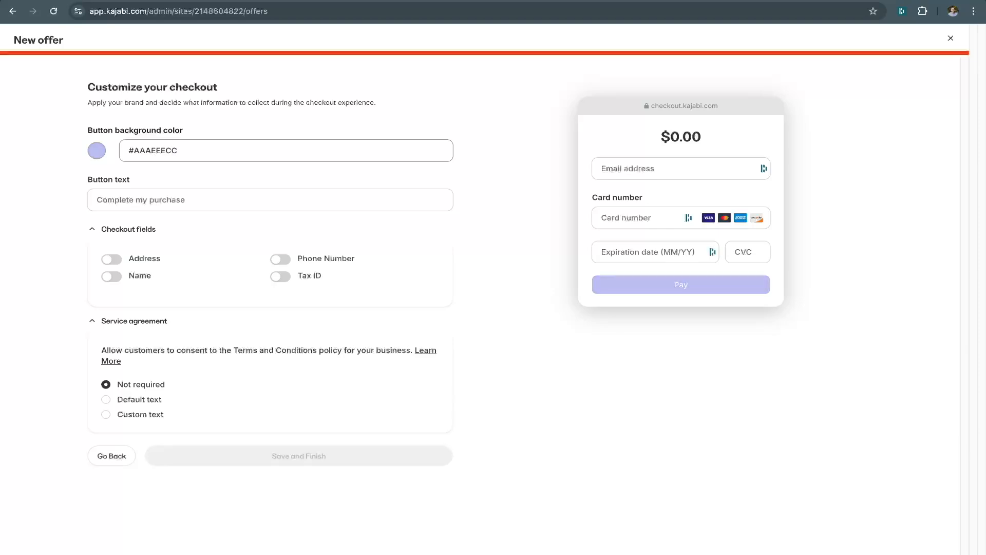
double_click(154, 151)
text(ffff)
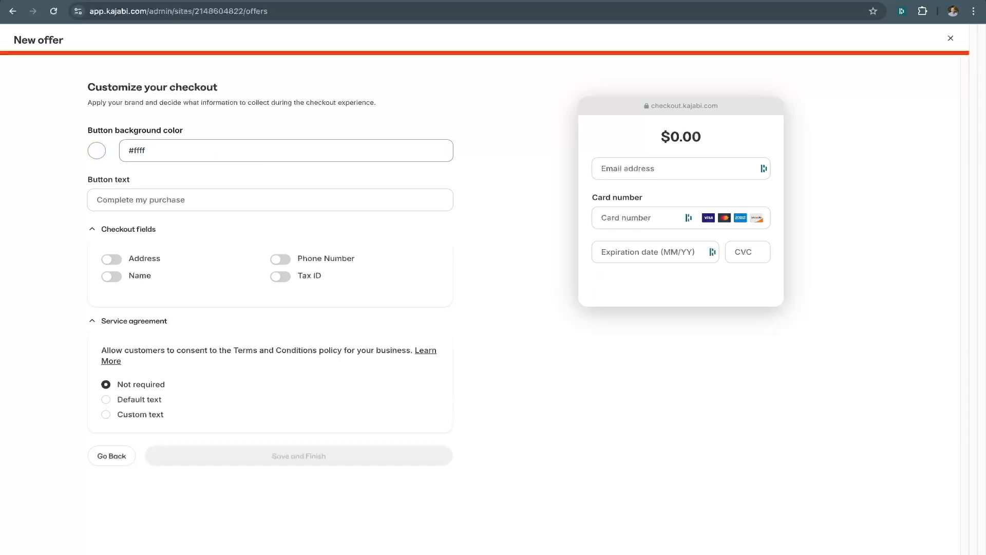
Set the checkout button's background color to #000 and its text to "Pay Here!".
key(BackSpace)
key(BackSpace)
key(BackSpace)
key(BackSpace)
text(000)
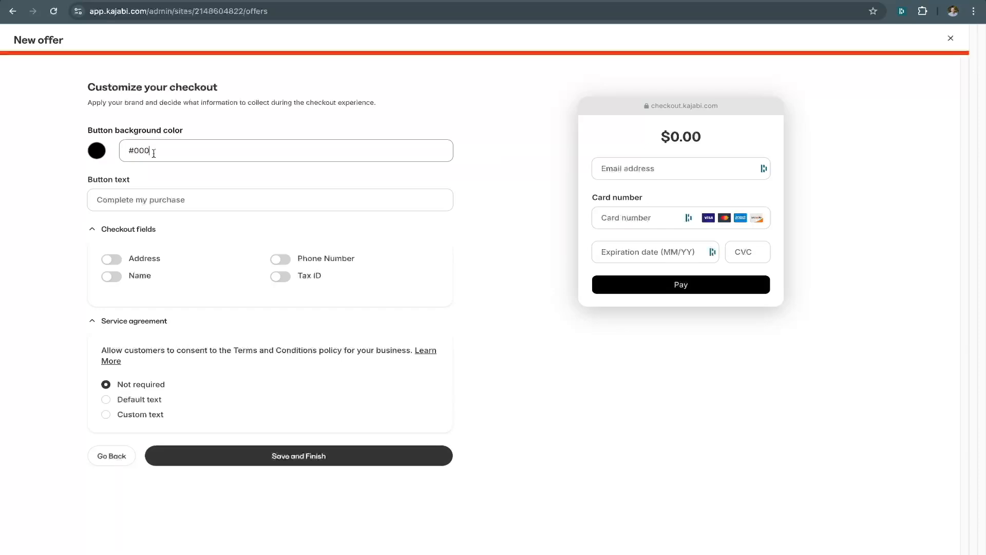
click(132, 198)
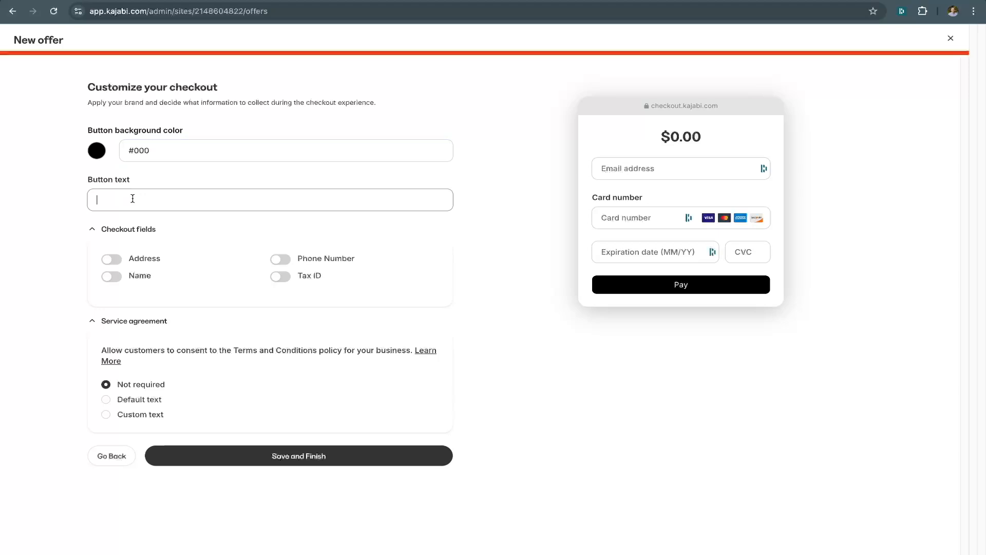
text(Pay Here!)
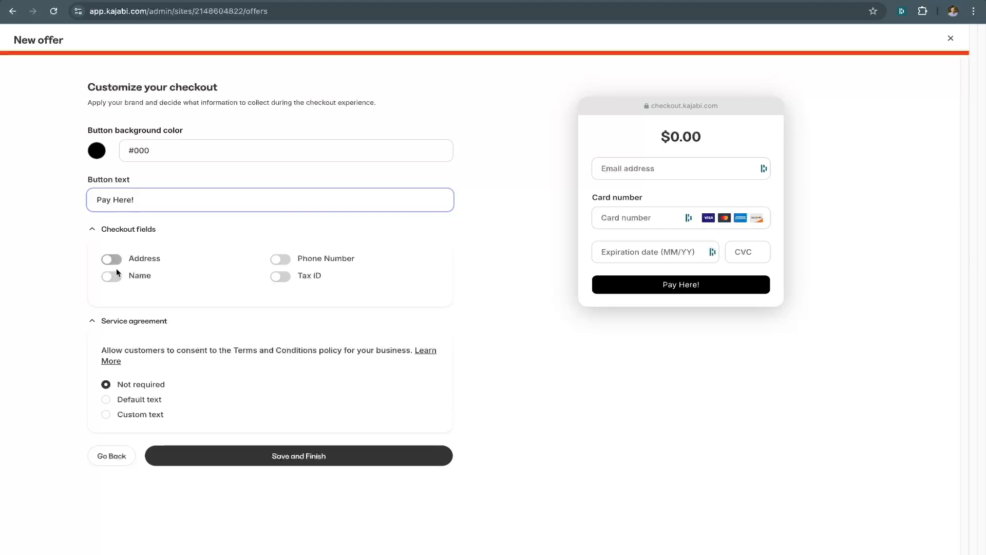
Try out the Address, Phone Number and Tax ID checkout fields and keep only Name enabled.
click(117, 281)
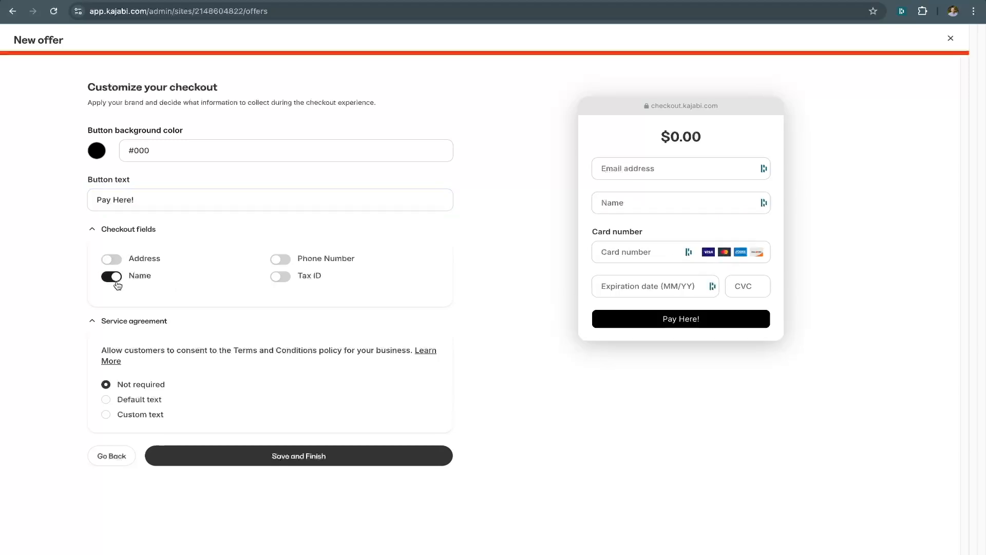
click(136, 263)
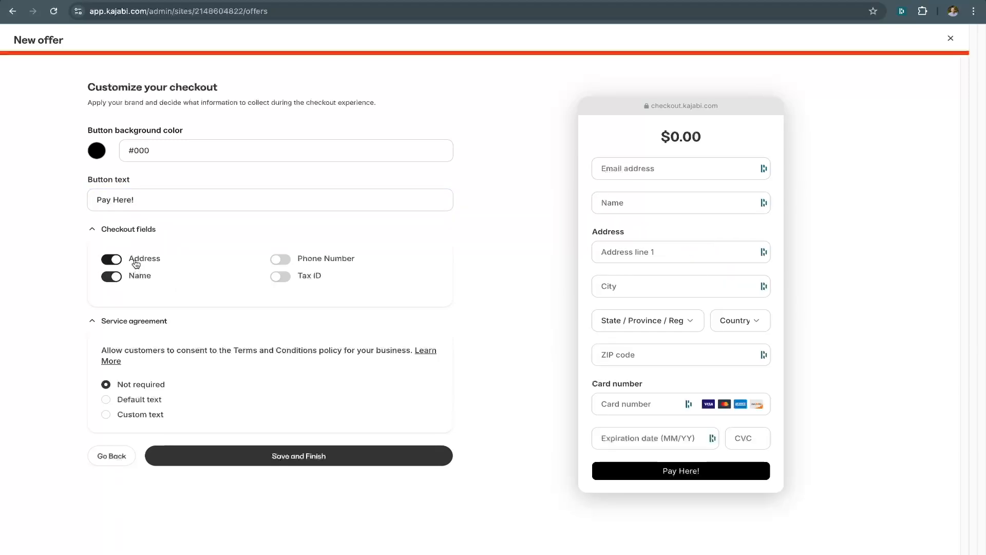
click(136, 263)
click(280, 259)
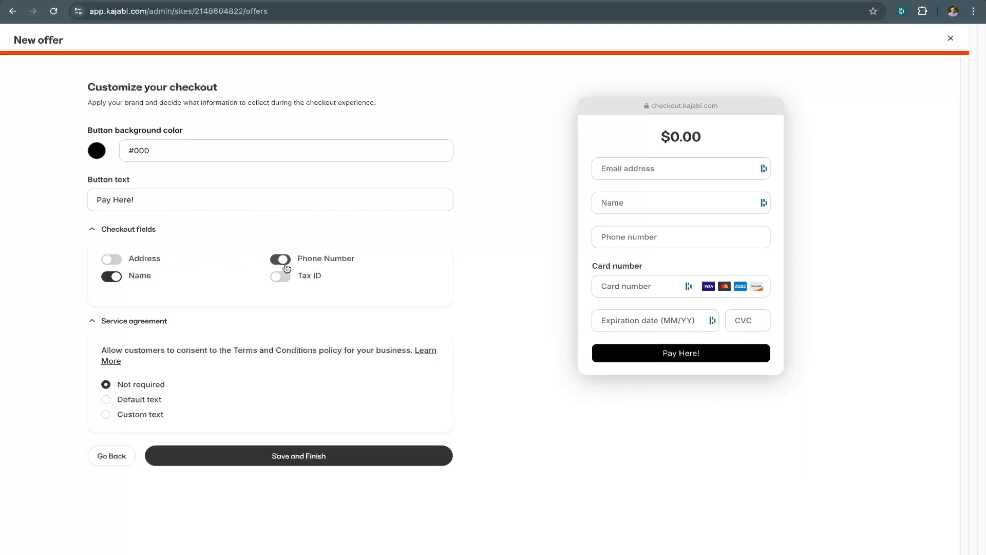
click(284, 278)
click(286, 278)
click(281, 259)
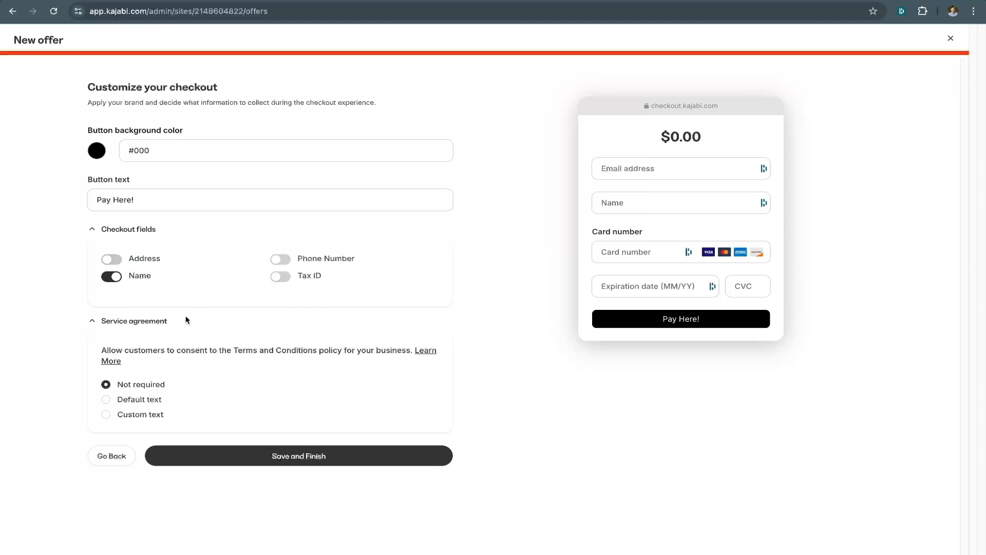
Keep the service agreement at Not required, then save and finish the new offer.
click(123, 402)
click(126, 387)
click(312, 459)
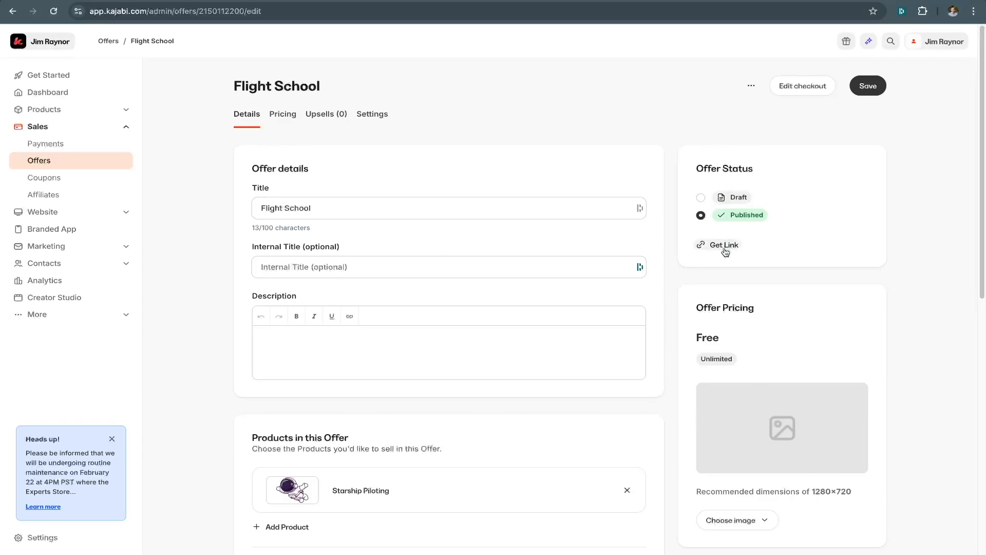
Check which additional products can be added to the Flight School offer.
scroll(715, 390, down, 3)
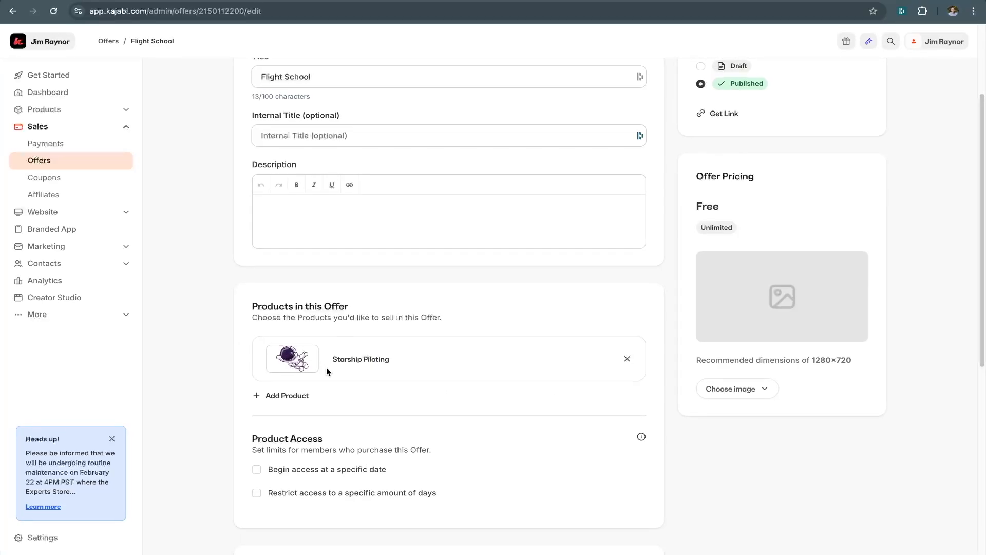
scroll(326, 367, down, 1)
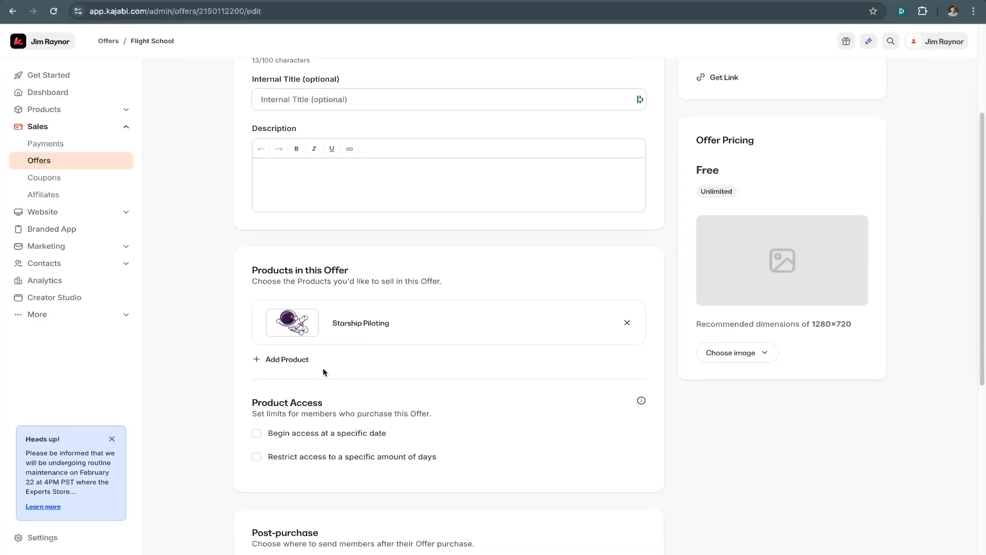
click(286, 360)
click(293, 363)
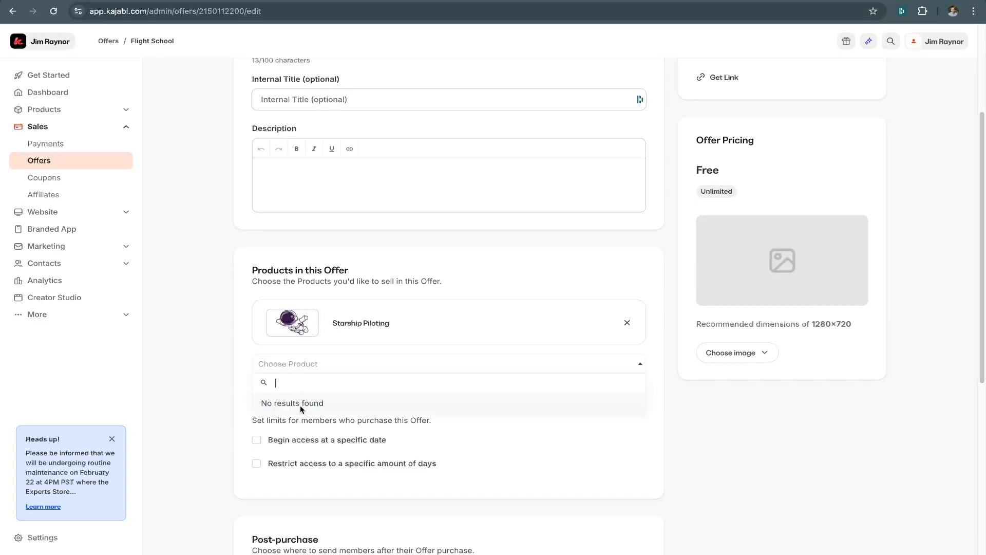
click(241, 353)
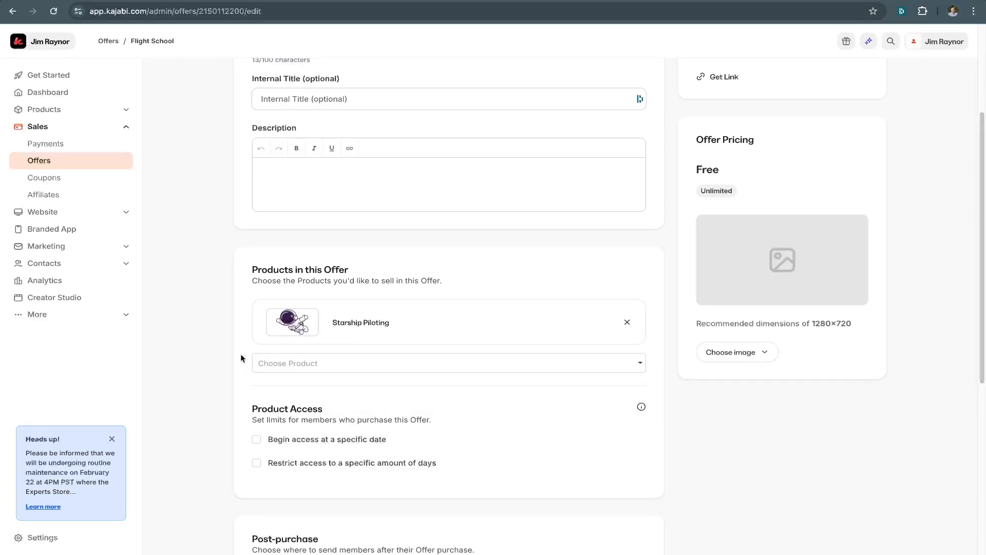
Try the product access option that begins access at a specific date, then turn it off.
scroll(241, 354, down, 1)
scroll(242, 359, down, 1)
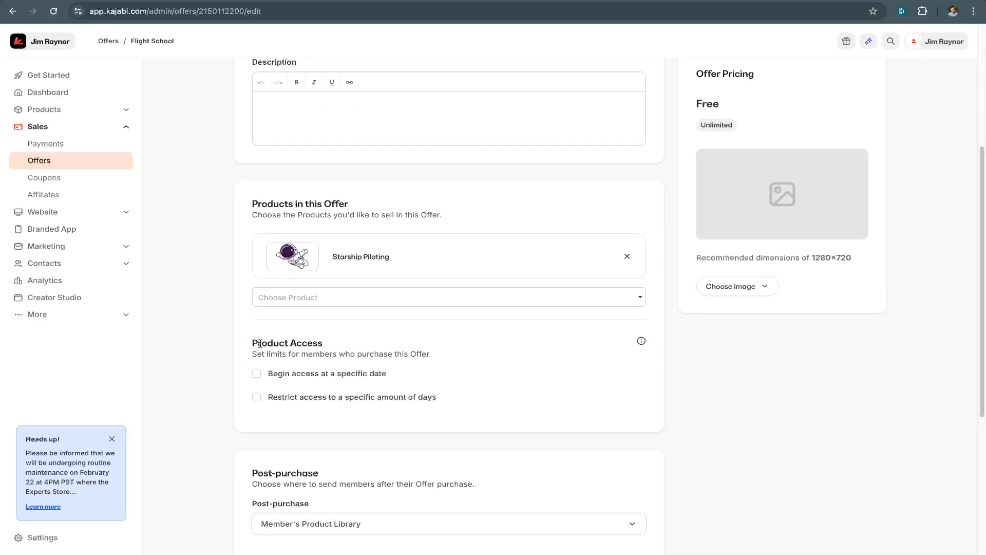
click(256, 378)
click(300, 407)
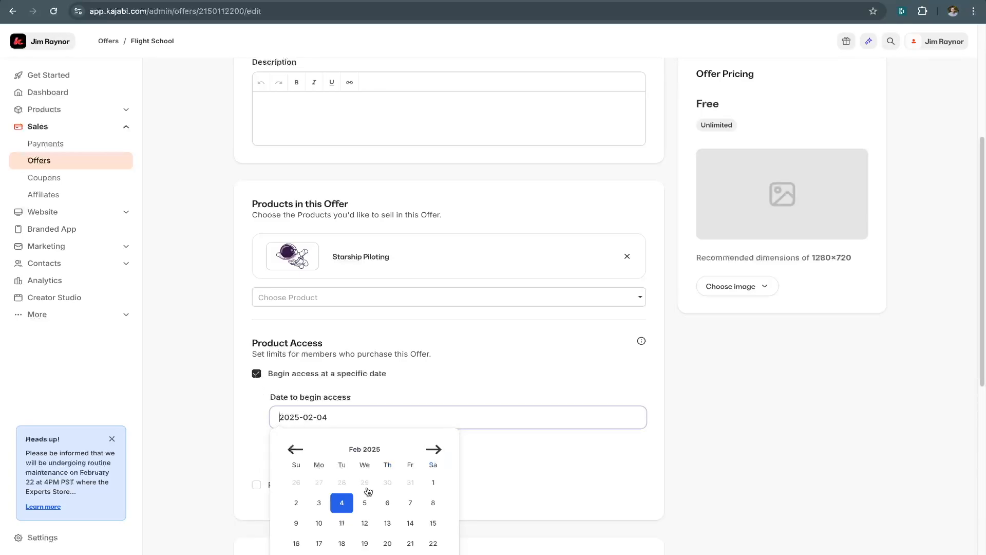
scroll(378, 499, down, 3)
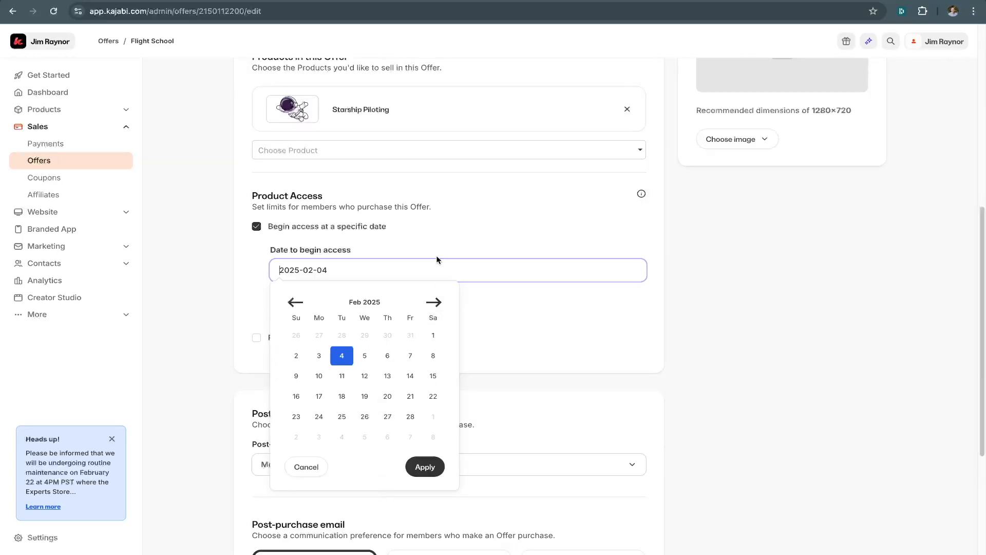
click(412, 248)
click(256, 226)
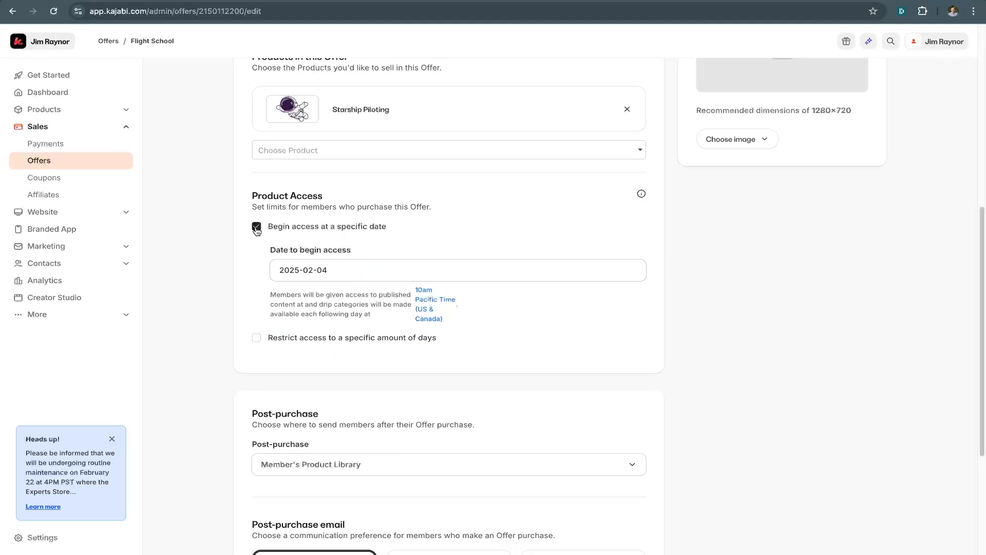
Try restricting product access to a specific number of days, then turn the limit off.
click(263, 251)
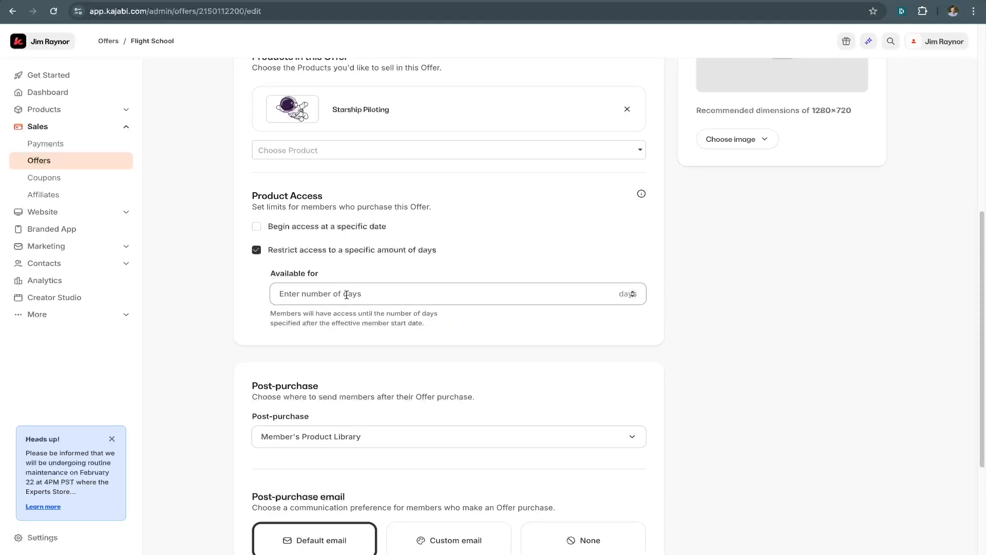
click(257, 252)
Try Existing Landing Page as the post-purchase destination and check the available landing pages without choosing one.
scroll(239, 262, up, 1)
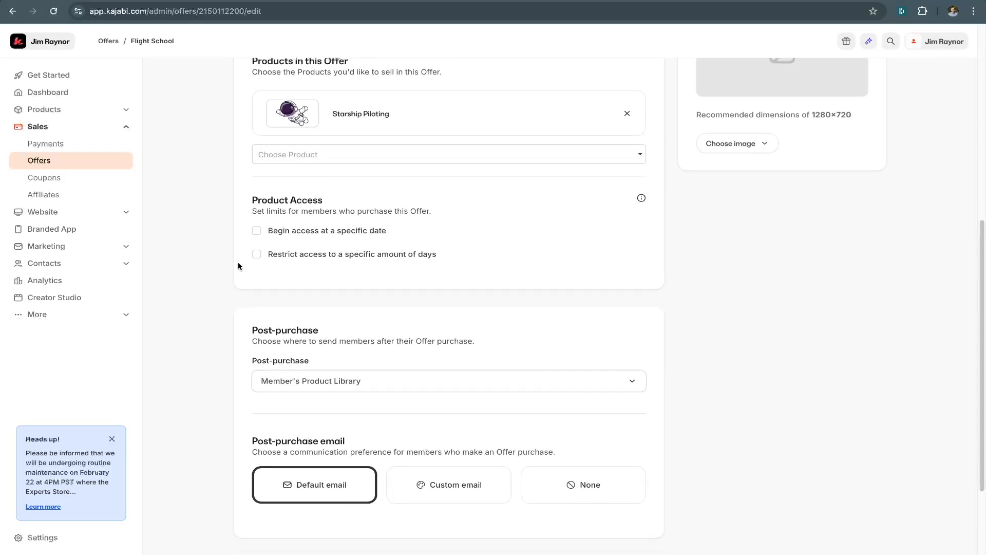
scroll(239, 262, down, 1)
scroll(238, 266, down, 2)
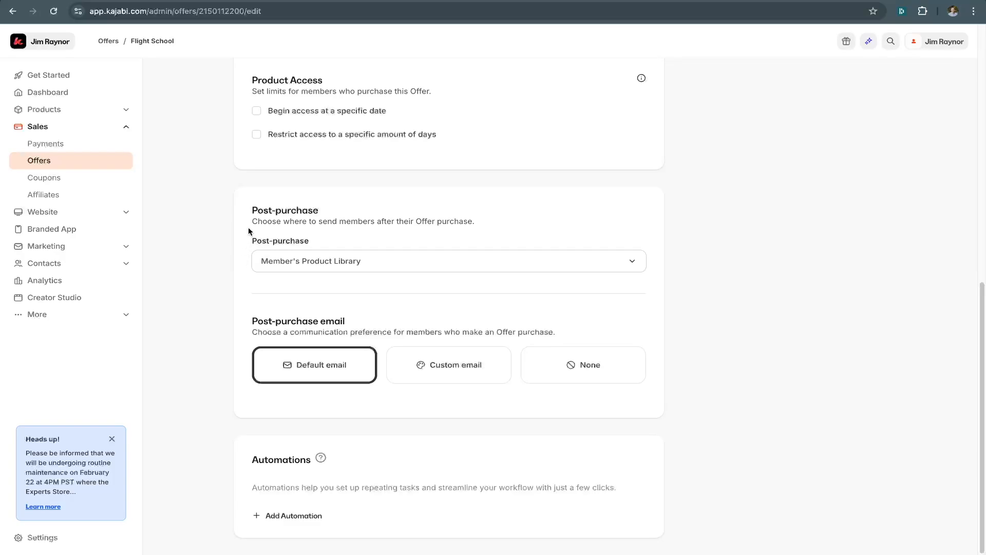
scroll(248, 227, up, 10)
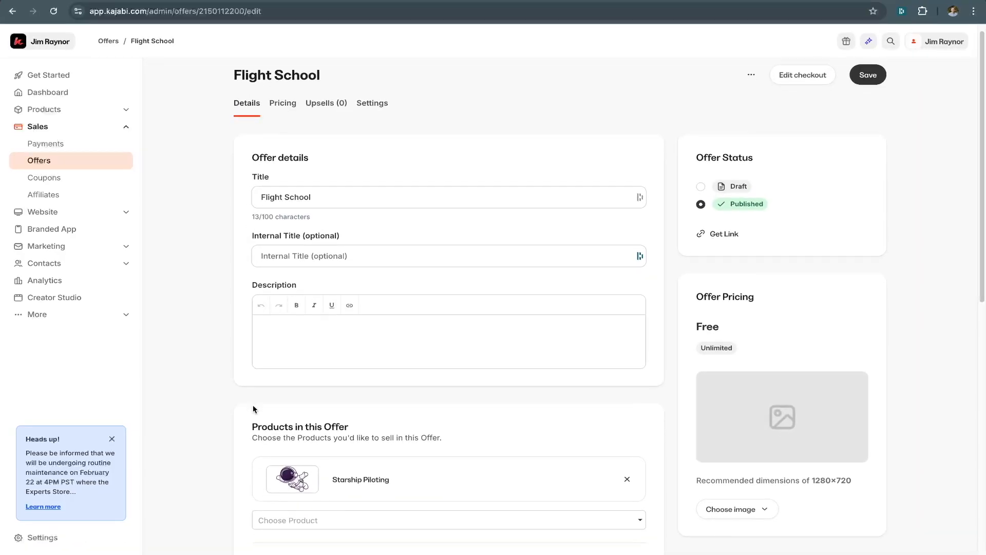
scroll(255, 406, down, 10)
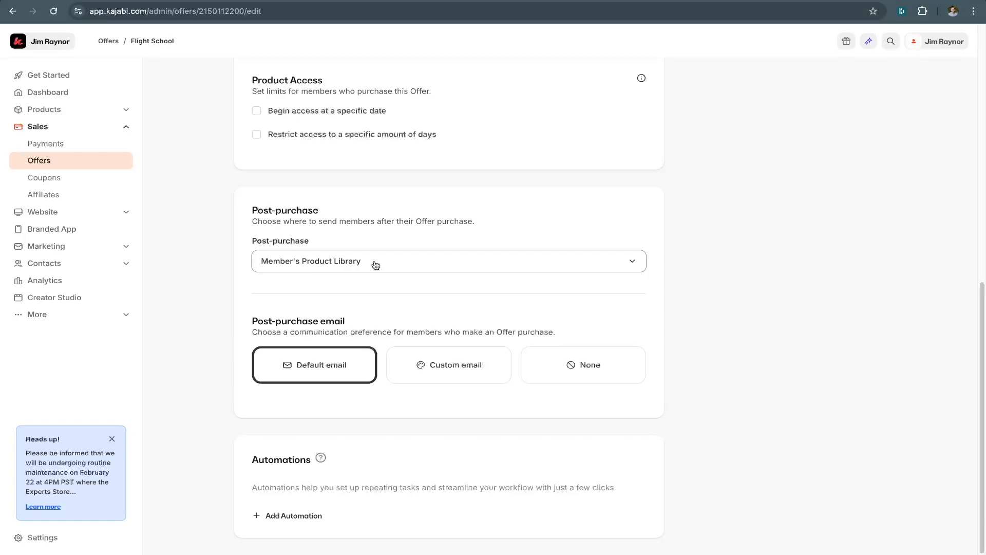
scroll(376, 265, up, 2)
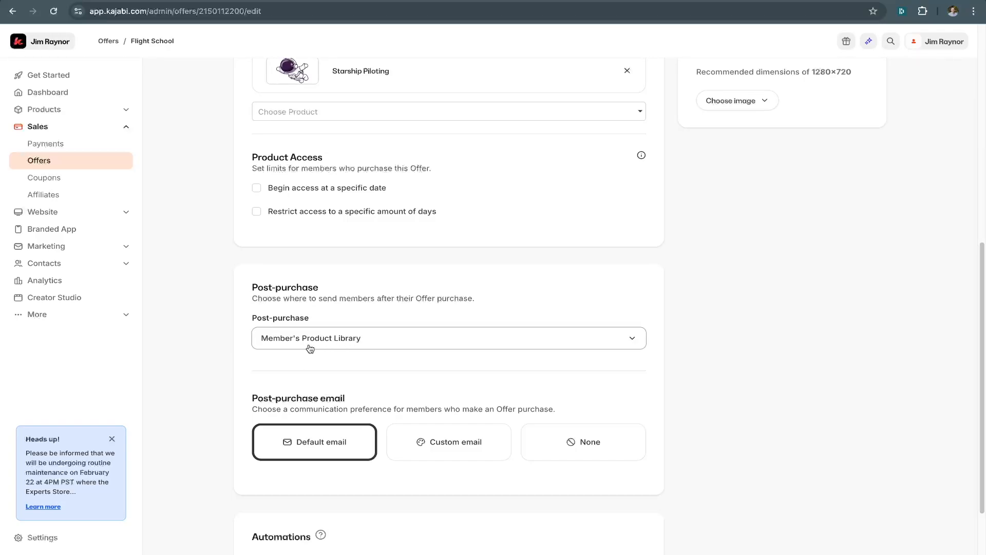
click(380, 341)
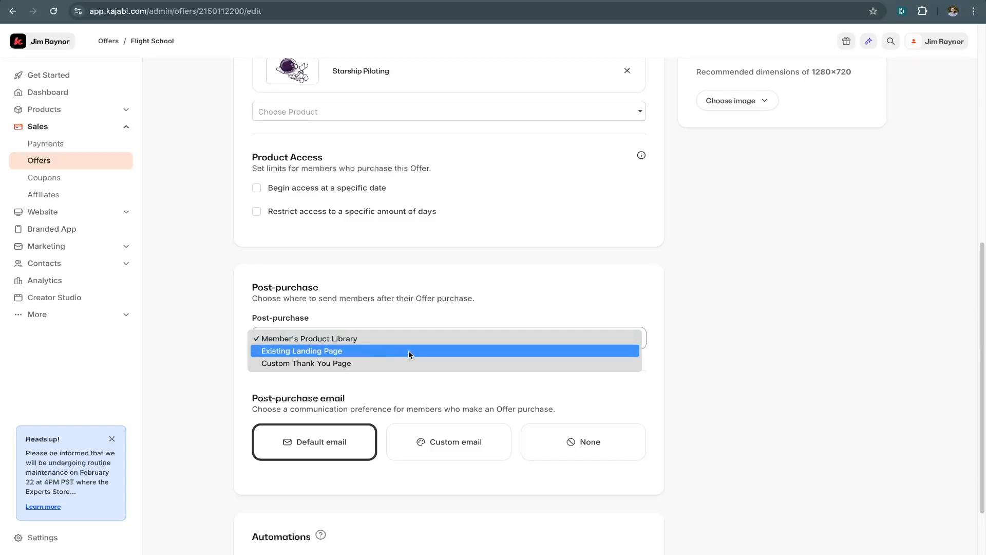
click(381, 352)
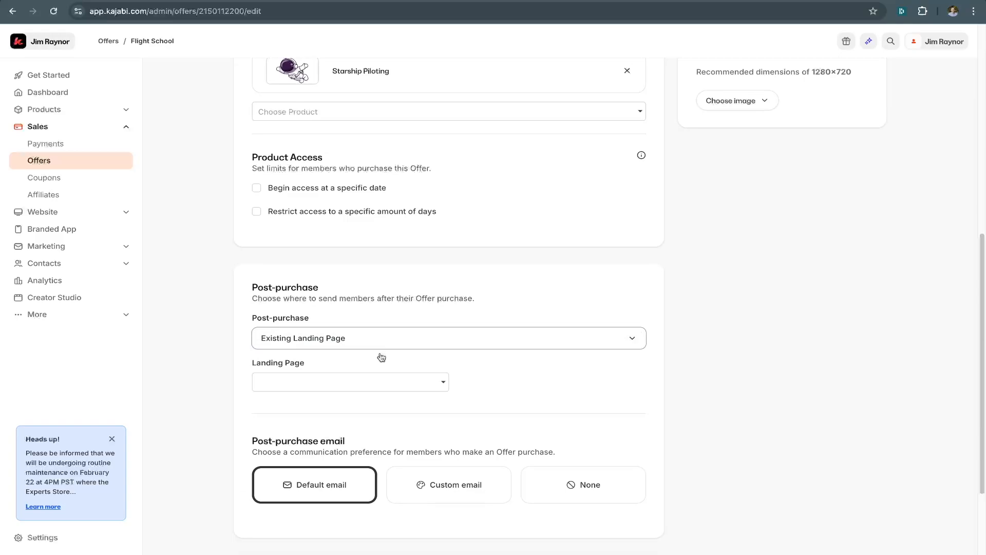
click(377, 388)
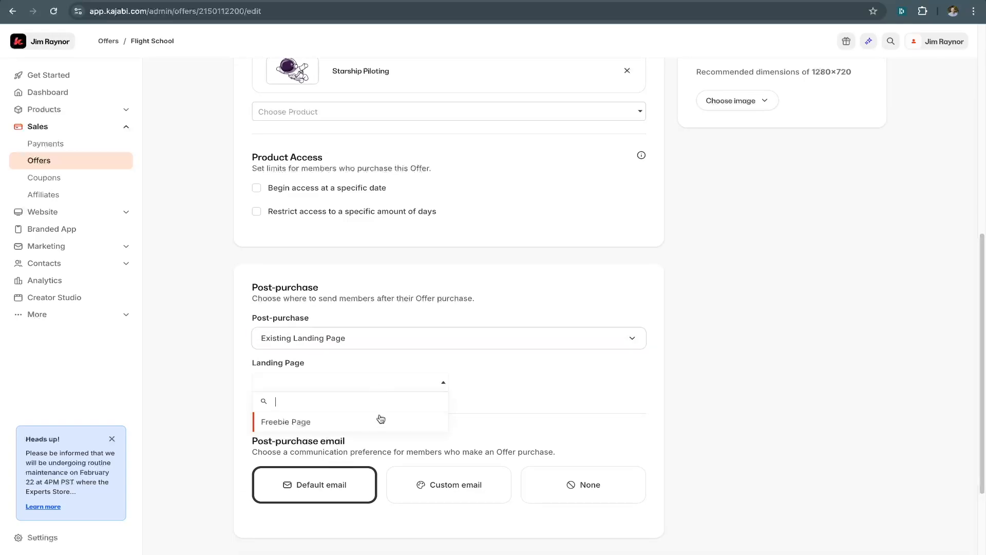
click(394, 366)
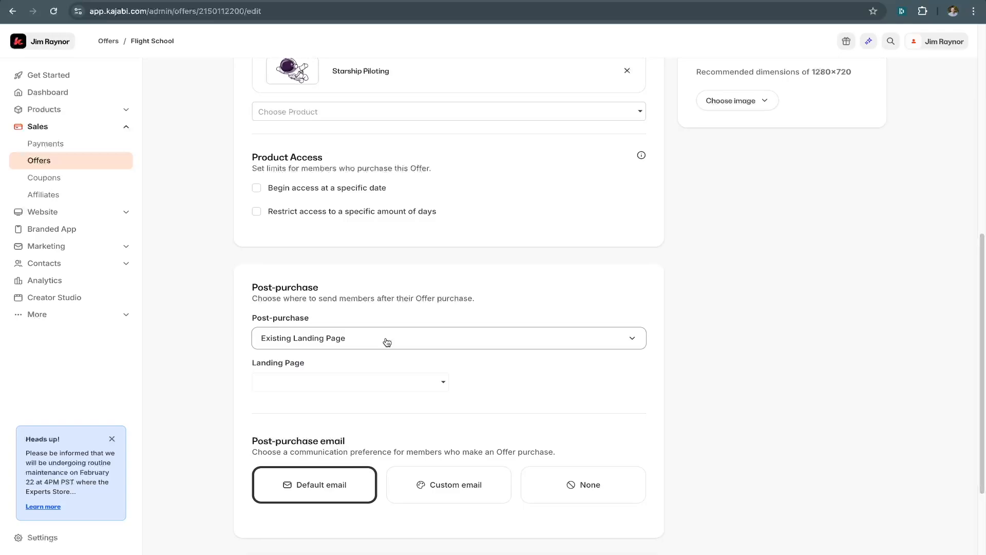
Set the offer's post-purchase destination to Custom Thank You Page.
click(388, 343)
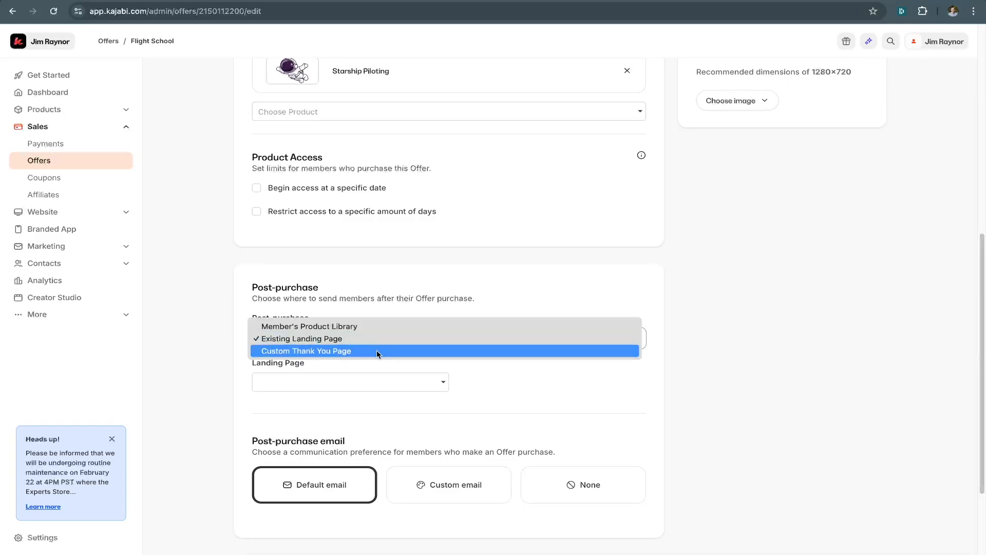
click(377, 350)
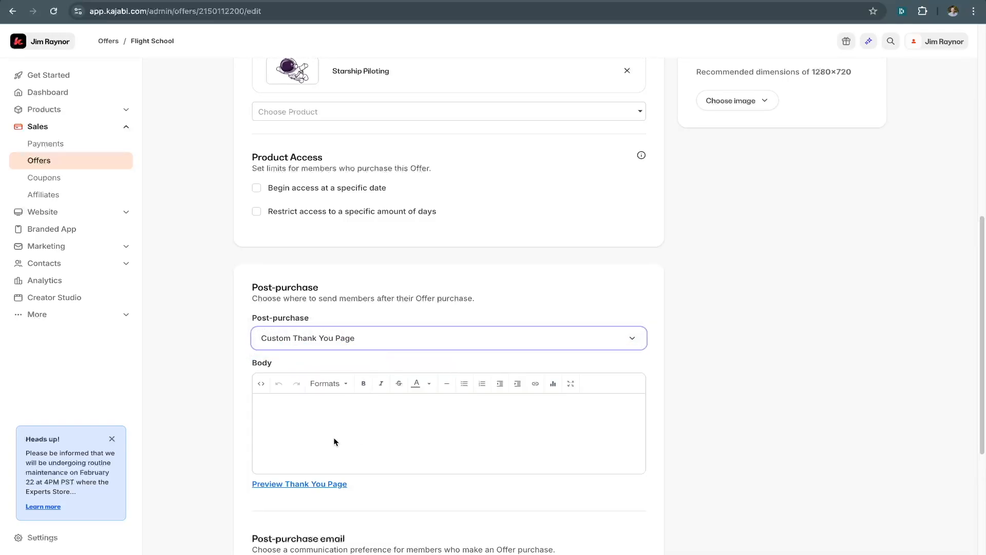
Save the offer with the custom thank-you page body left empty.
scroll(335, 440, down, 1)
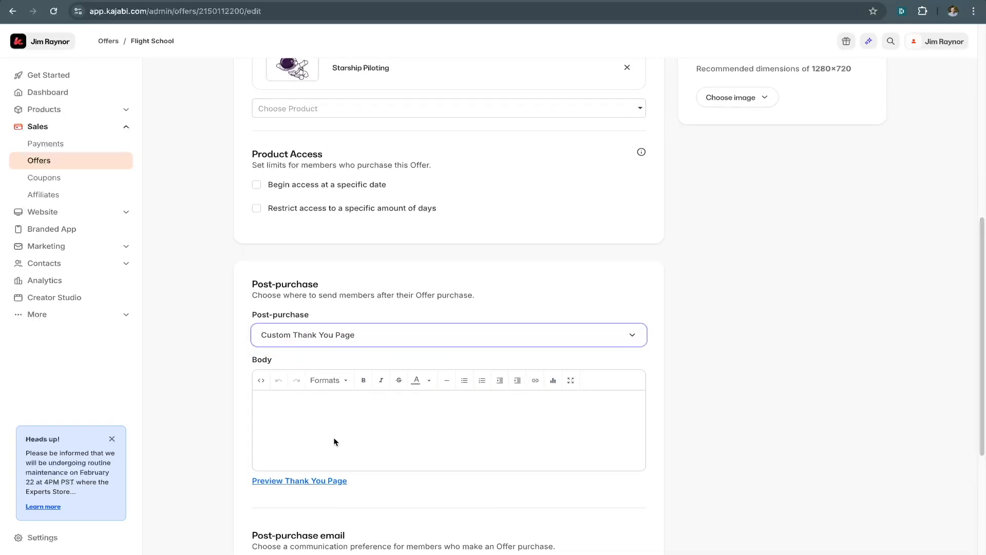
click(336, 391)
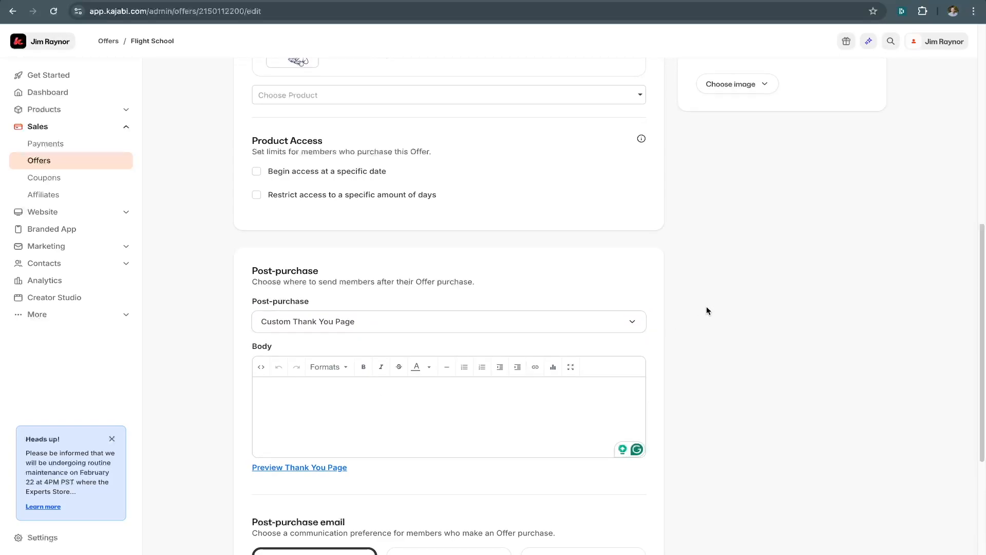
scroll(707, 308, up, 8)
click(874, 85)
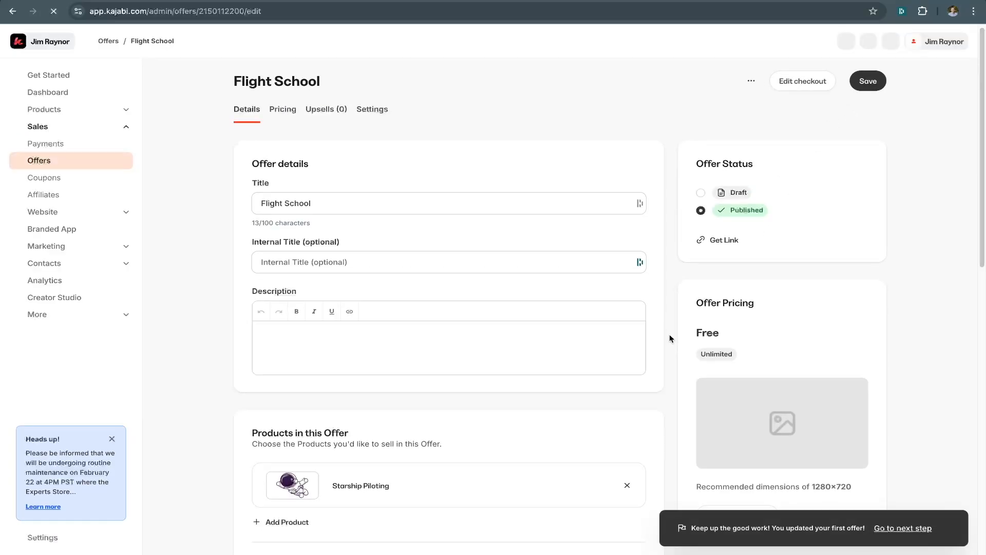
Preview the custom thank-you page with its empty body, then close the preview.
scroll(670, 338, down, 12)
scroll(670, 339, up, 4)
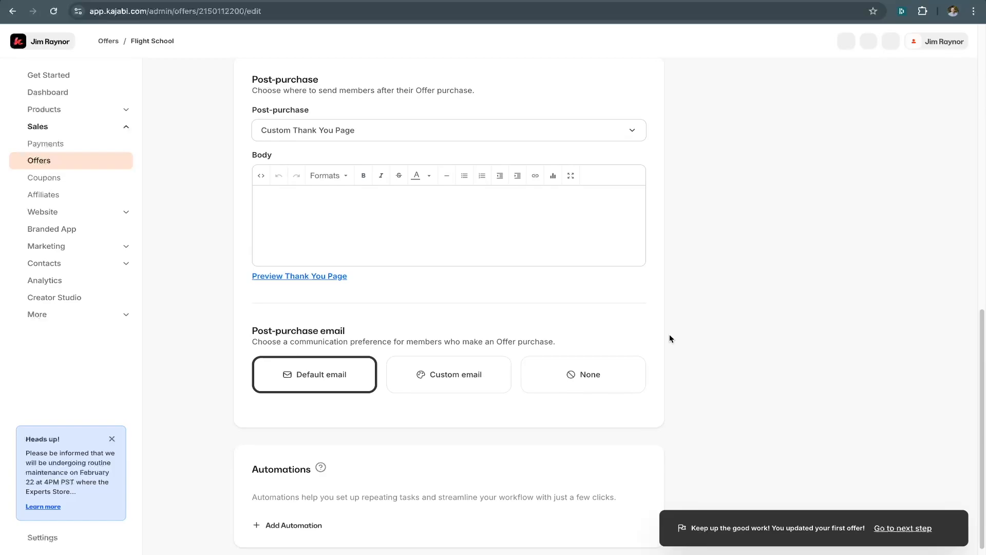
scroll(670, 338, down, 1)
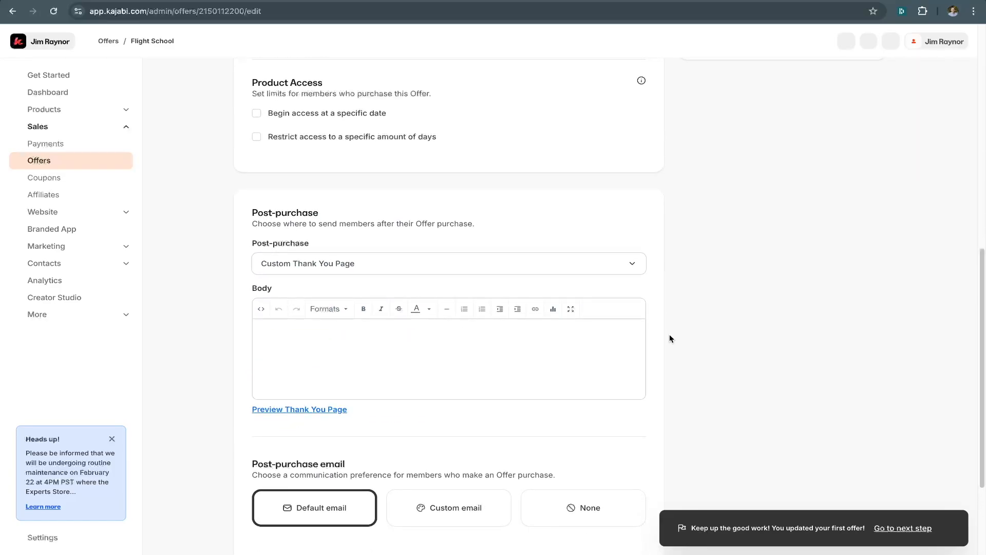
click(293, 410)
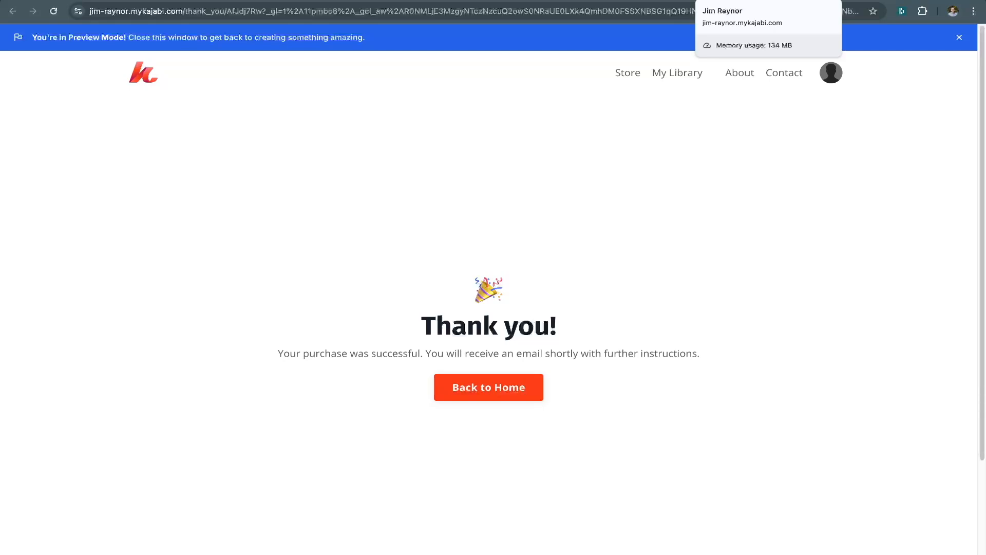
click(831, 0)
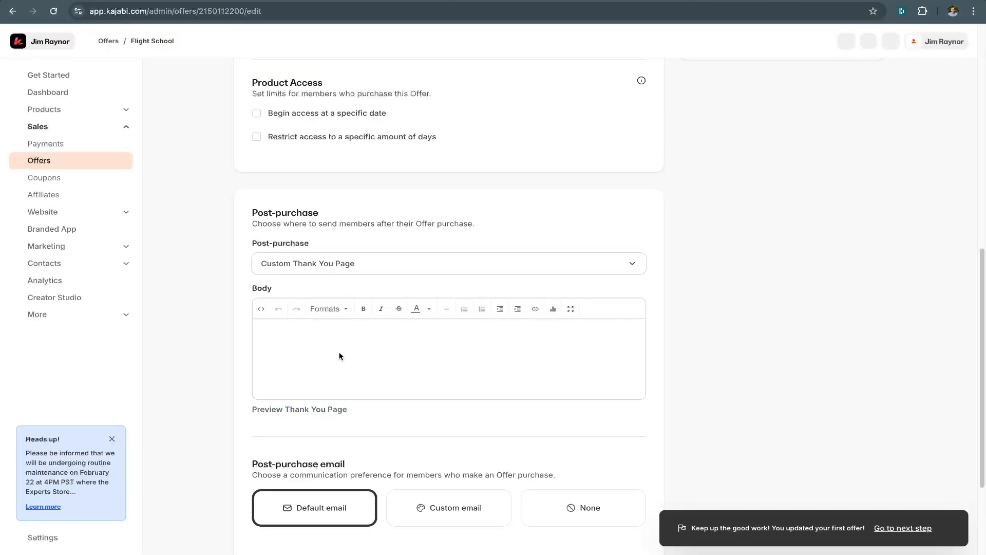
Write a thank-you page body thanking buyers, pointing to the welcome email with Flight School details and next steps, ending "Yay!", and save the offer.
click(304, 344)
text(Thank you for your Purchase!  Check your inbox for the welcome email, in there you will get all the important details about Flight School and the next steps for you.  Yay!)
click(282, 340)
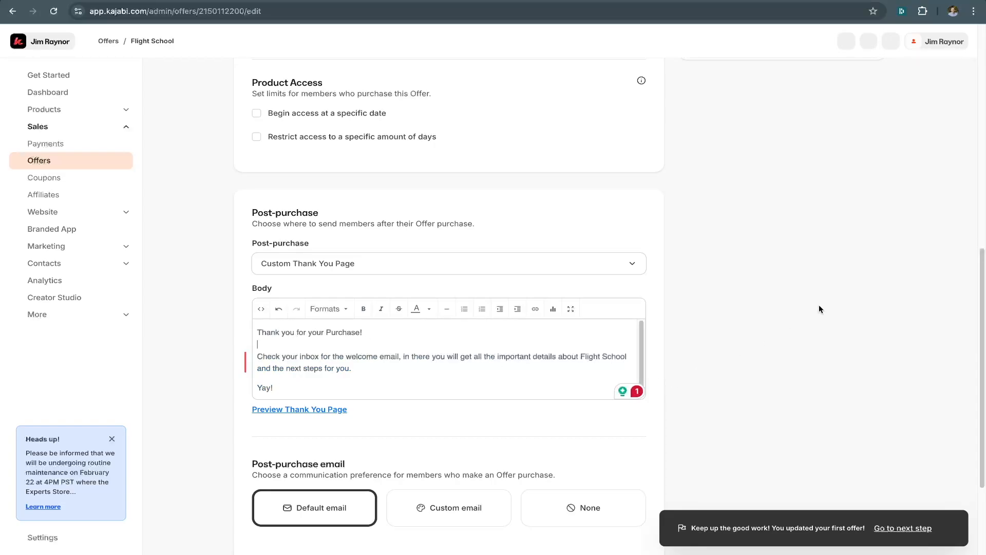
scroll(819, 309, up, 10)
click(868, 86)
Preview the thank-you page with the custom message, then close the preview.
scroll(572, 326, down, 7)
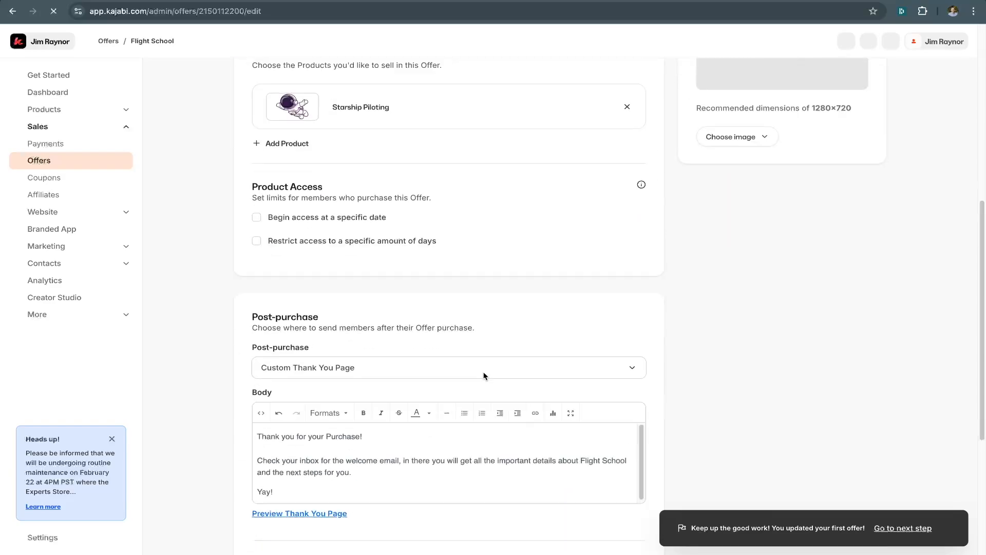
scroll(452, 379, down, 3)
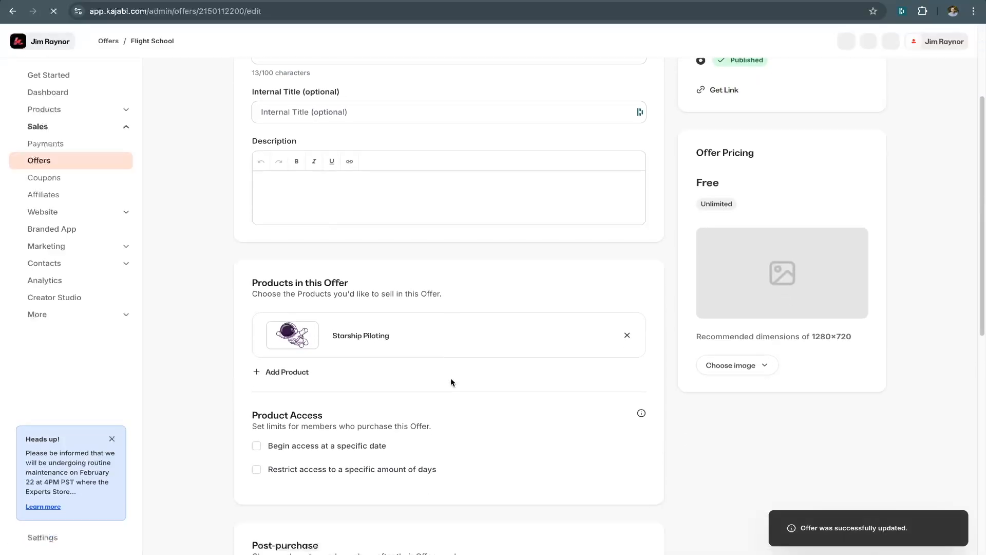
scroll(451, 383, down, 7)
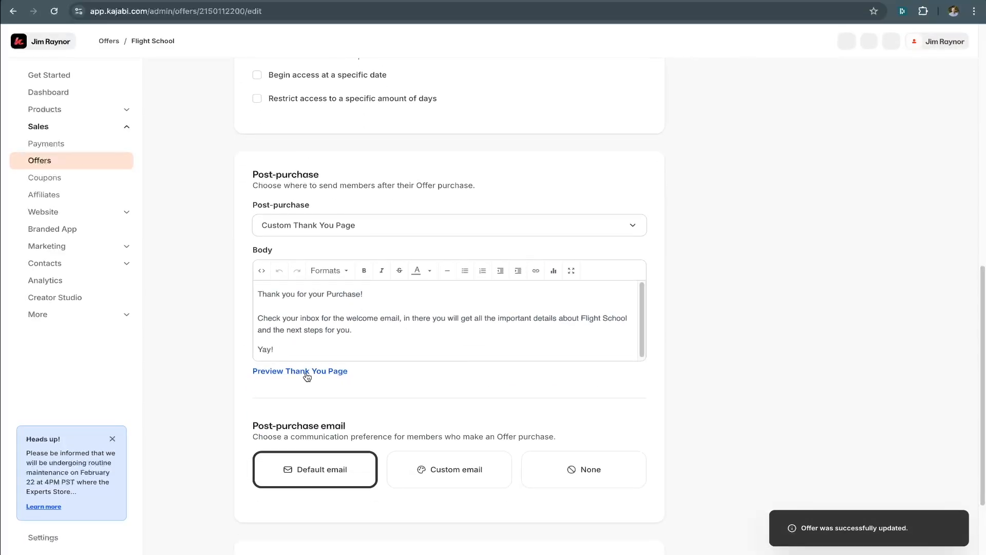
click(307, 372)
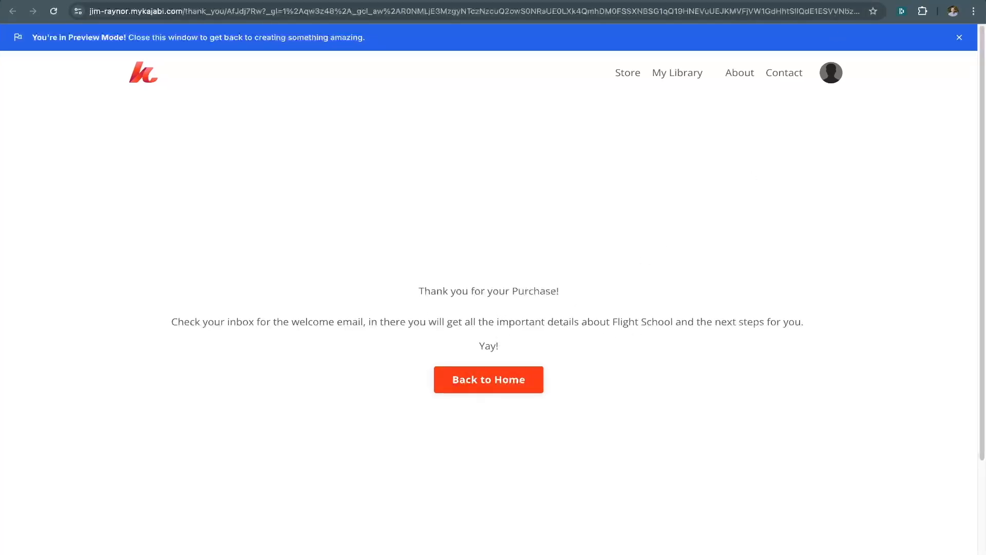
click(826, 0)
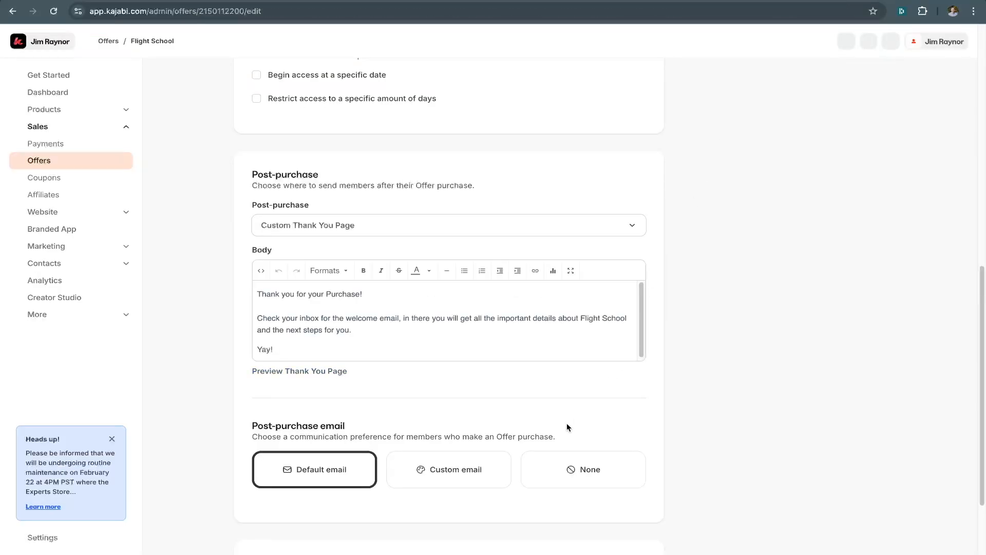
Review the offer's details and post-purchase settings, including the post-purchase email choices.
scroll(568, 426, up, 10)
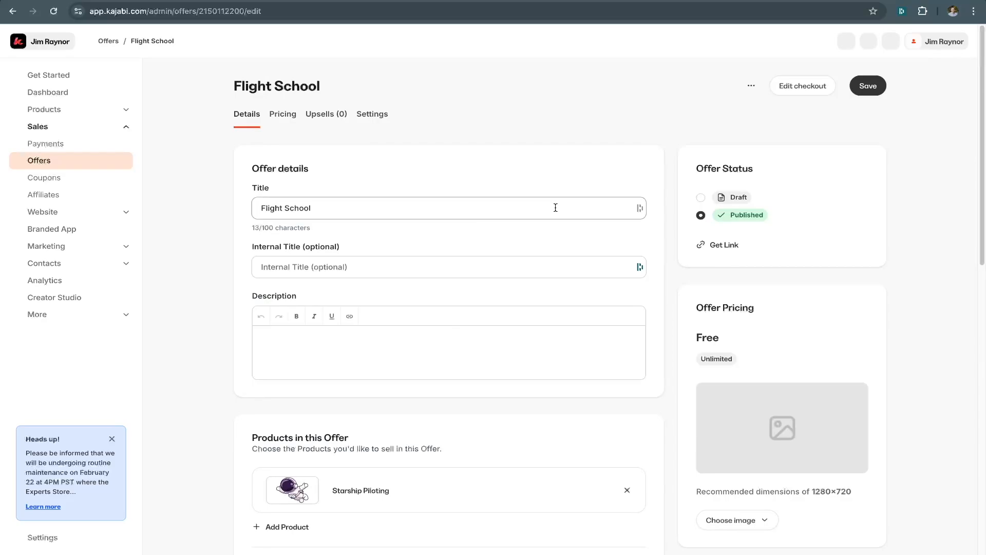
scroll(511, 328, down, 10)
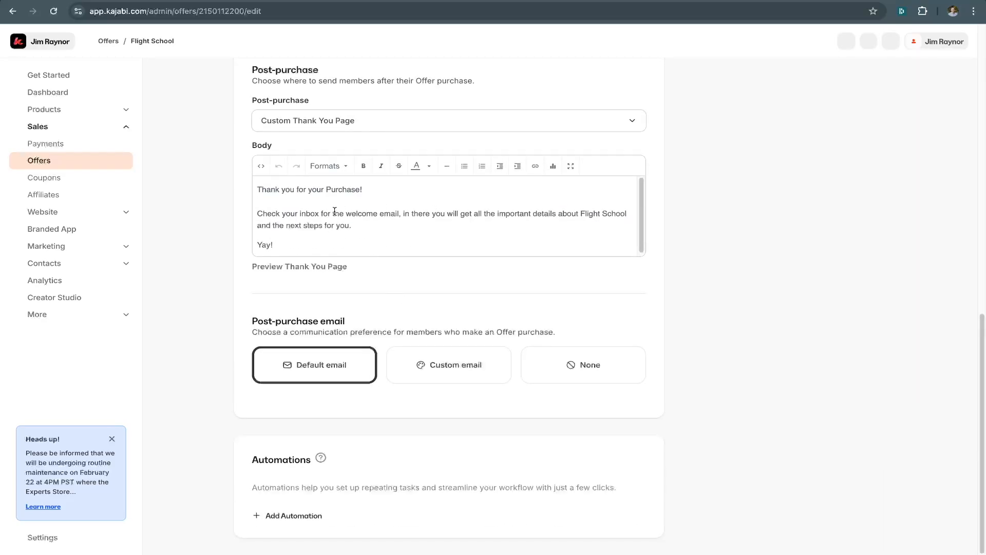
scroll(336, 216, up, 4)
scroll(339, 223, down, 3)
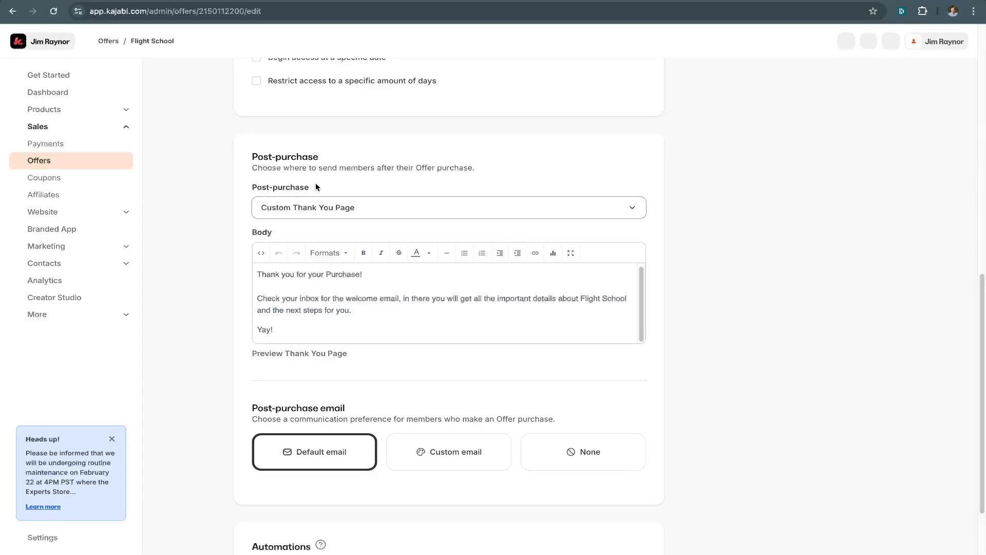
scroll(316, 257, down, 2)
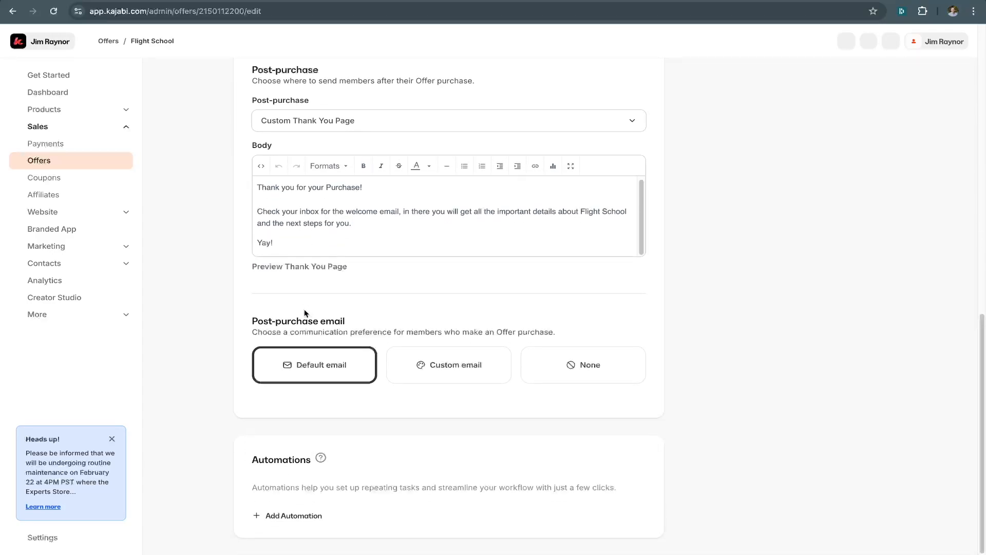
drag(252, 323, 361, 322)
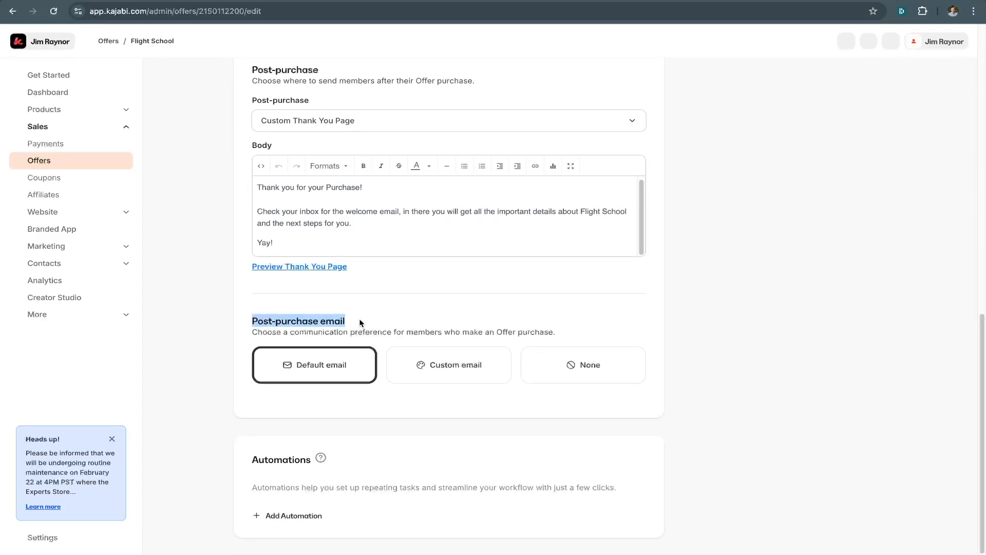
click(361, 323)
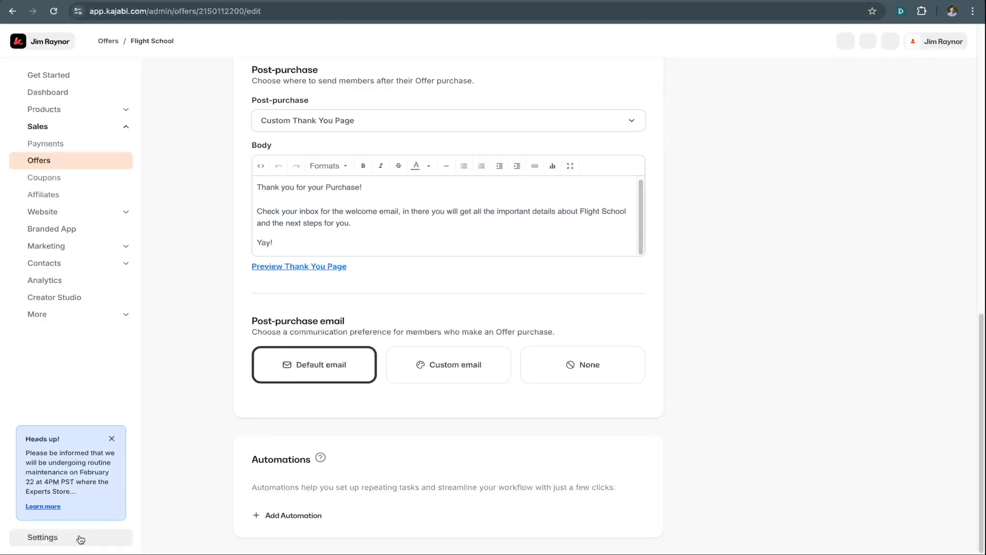
Open the site's Email Templates settings and examine the system email list, including Offer Purchase Confirmation and Member Welcome Email.
right_click(40, 540)
click(40, 541)
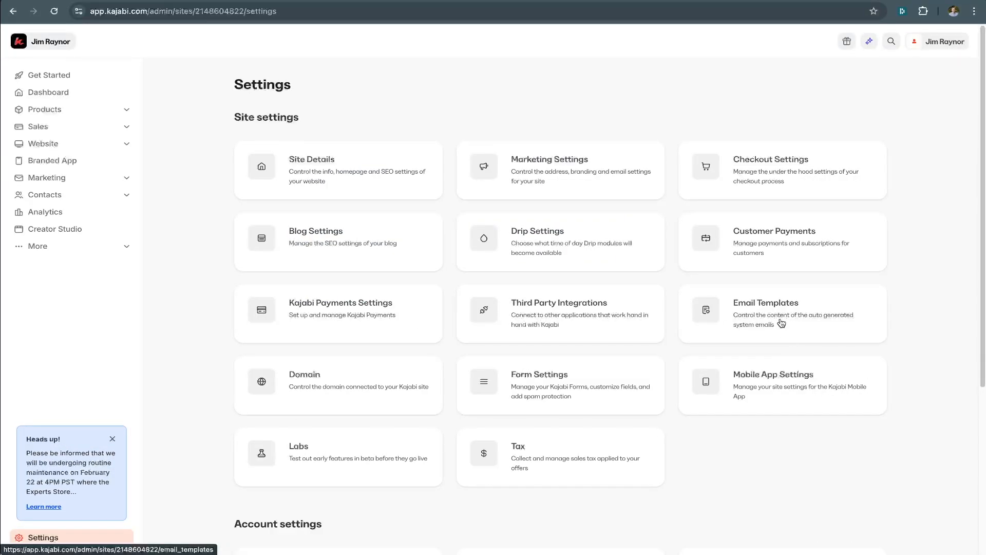
click(782, 323)
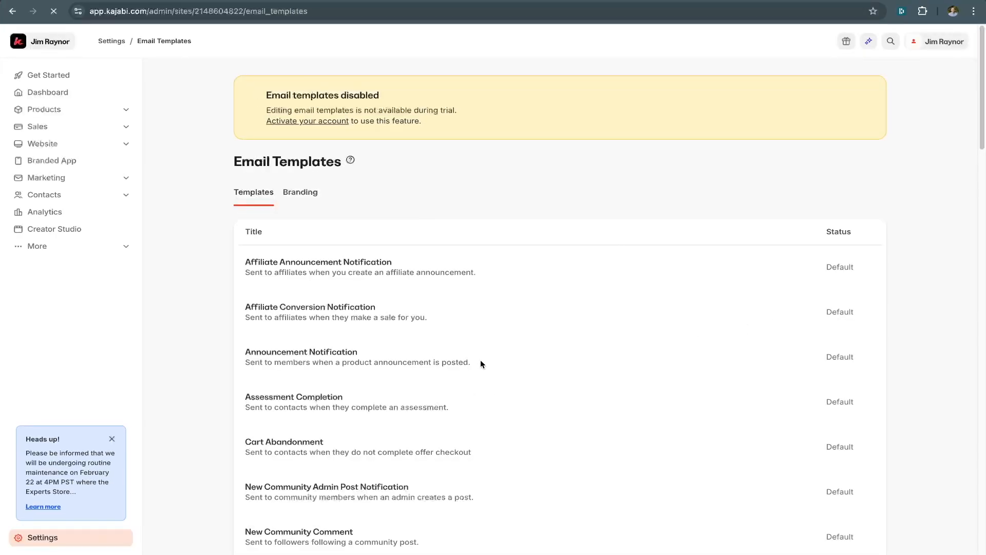
scroll(480, 359, down, 10)
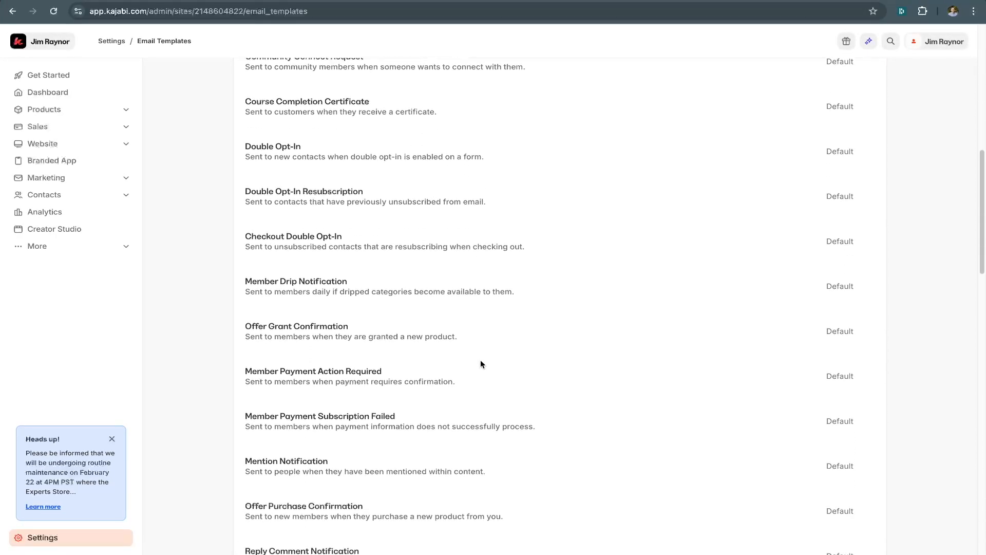
scroll(480, 364, down, 4)
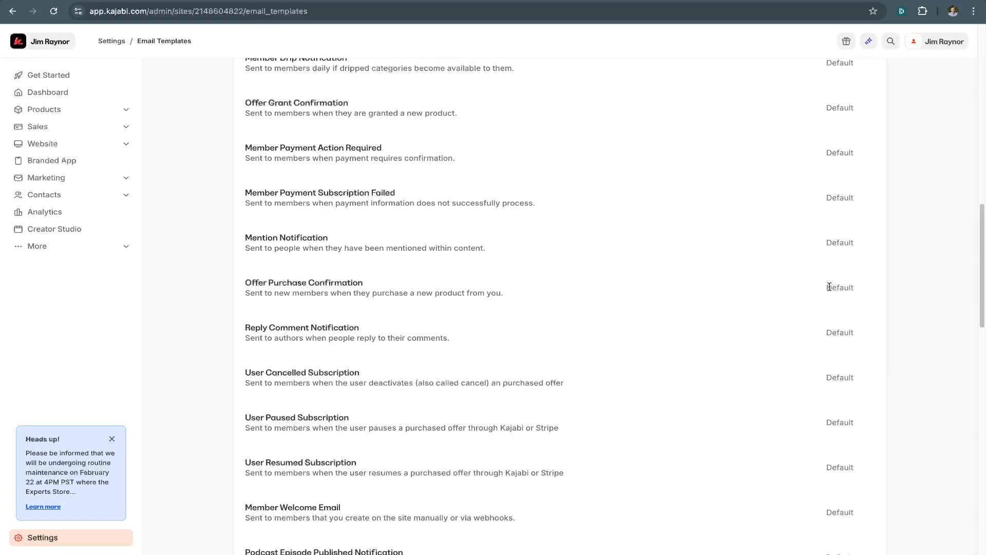
scroll(409, 293, up, 15)
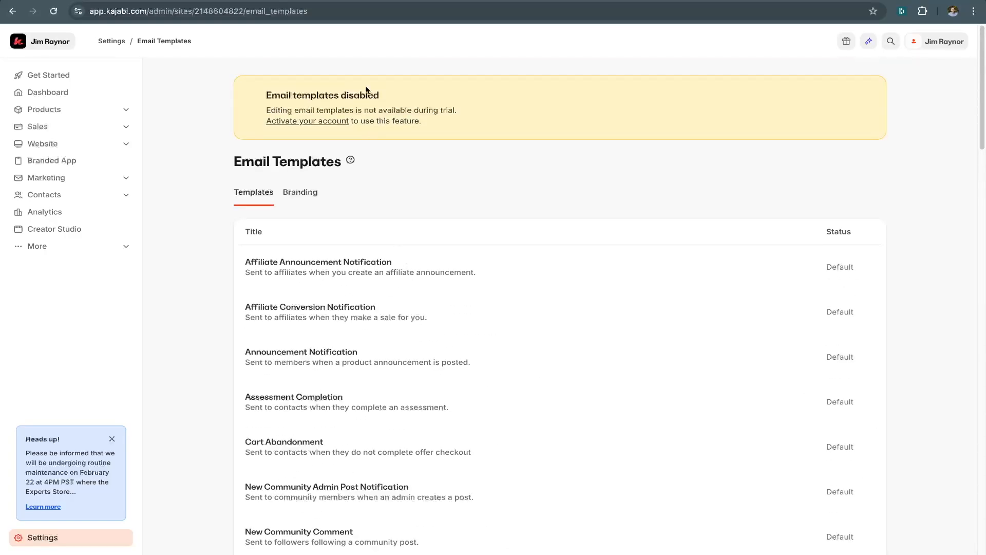
scroll(424, 261, down, 11)
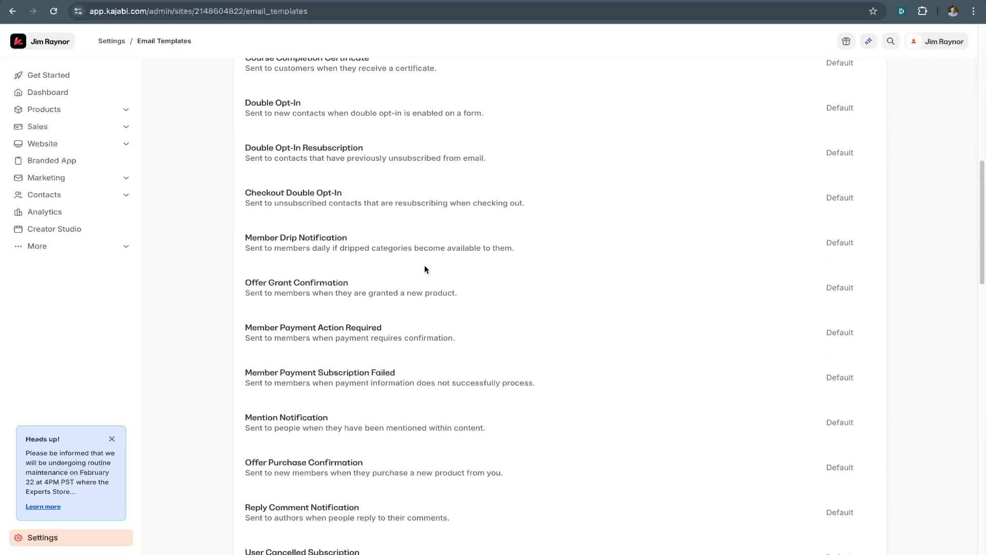
scroll(425, 269, down, 5)
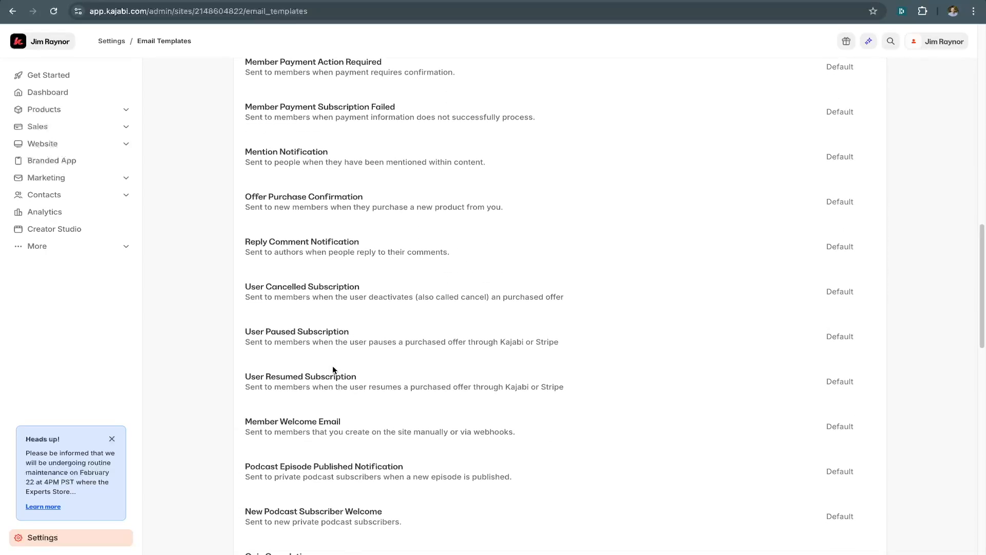
scroll(332, 366, down, 5)
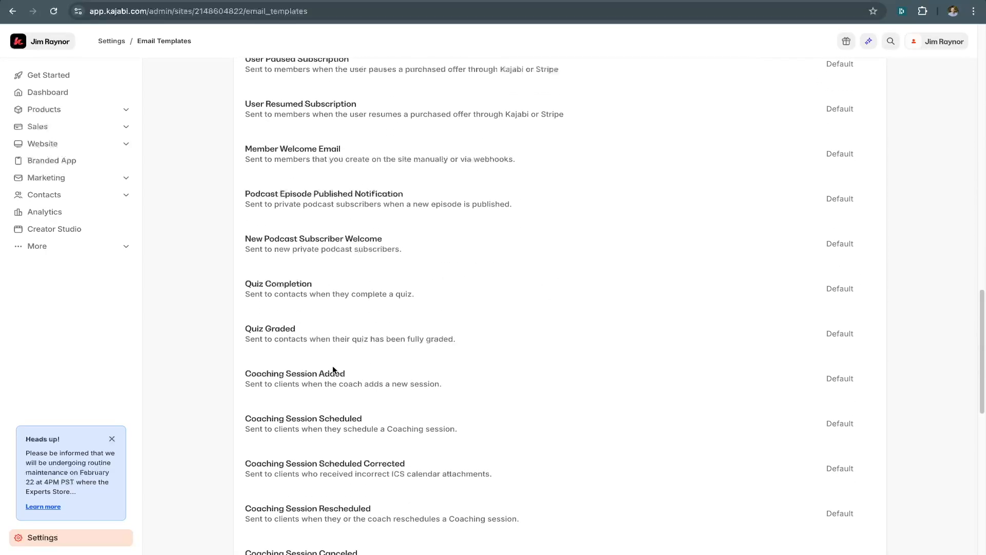
scroll(333, 366, up, 4)
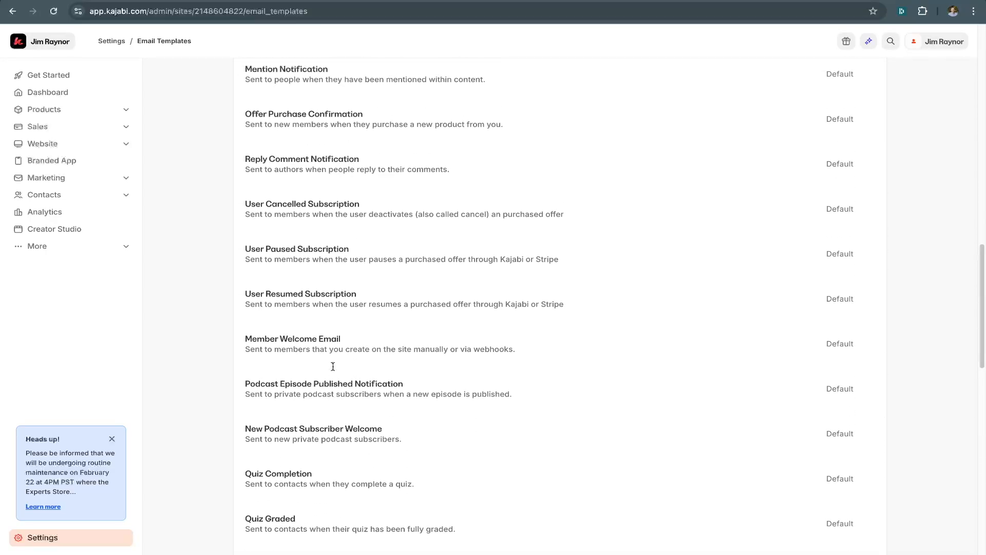
scroll(333, 366, up, 3)
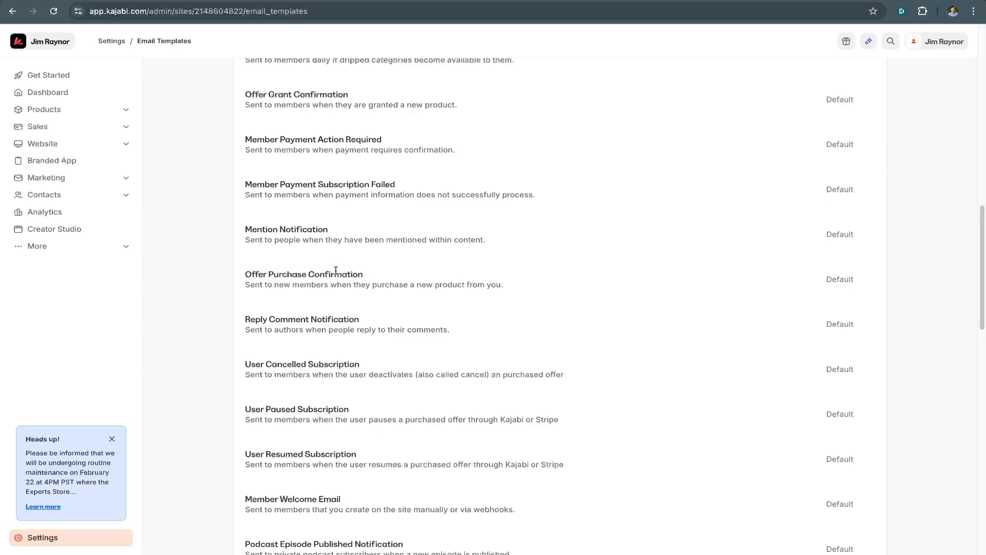
Return to the sales offers and reopen the Flight School offer for editing.
click(60, 130)
click(60, 164)
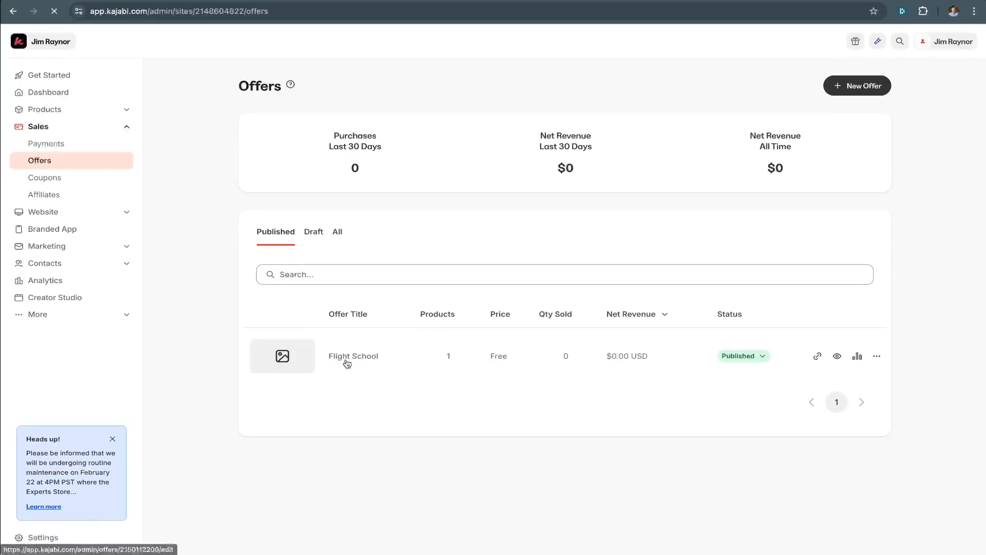
click(347, 362)
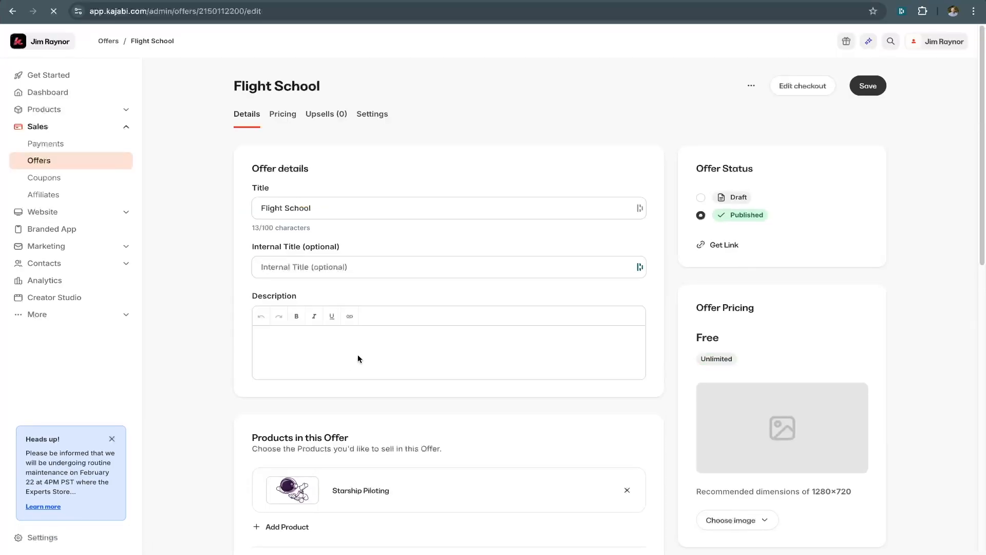
Set the offer's post-purchase email to Custom email and bring up its subject and content fields.
scroll(358, 359, down, 1)
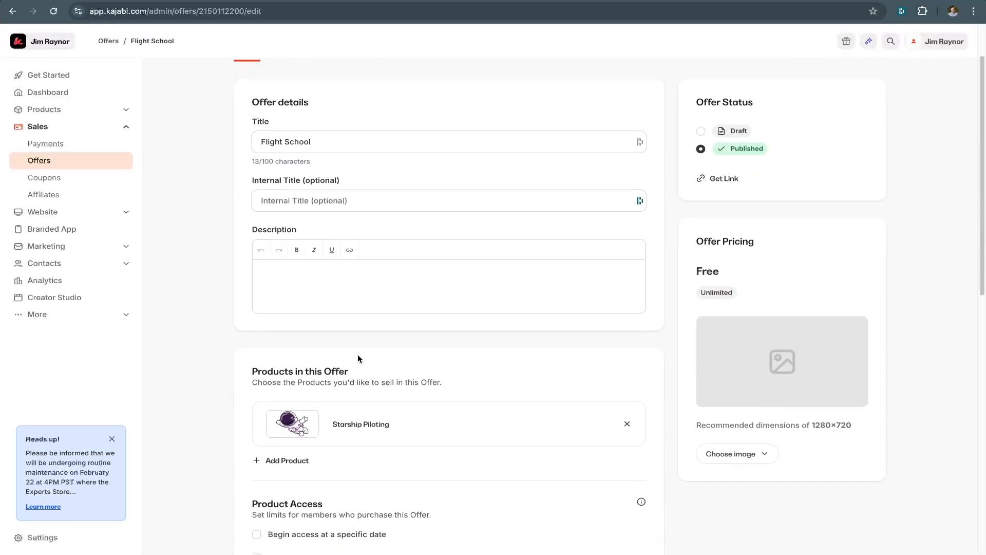
scroll(358, 356, down, 2)
scroll(358, 356, down, 5)
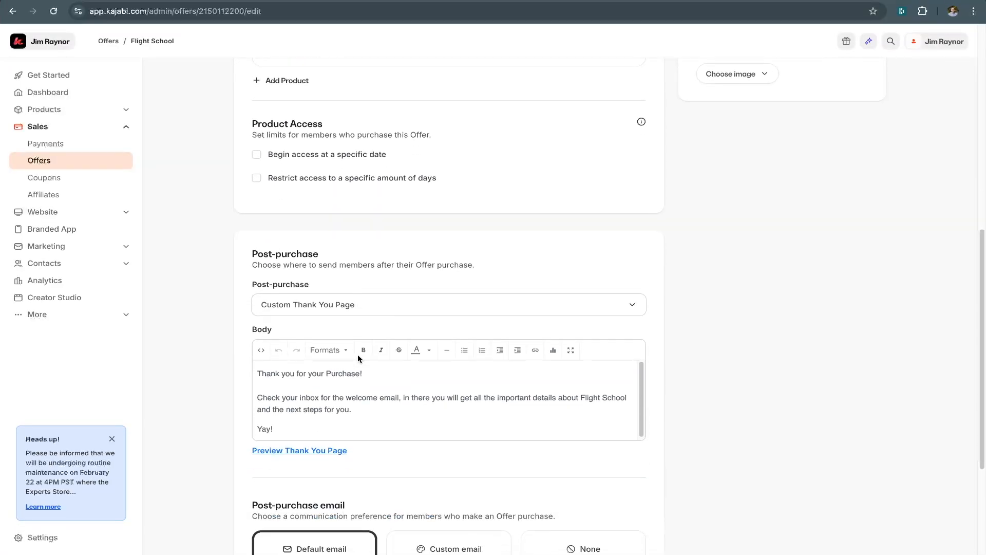
scroll(358, 358, down, 3)
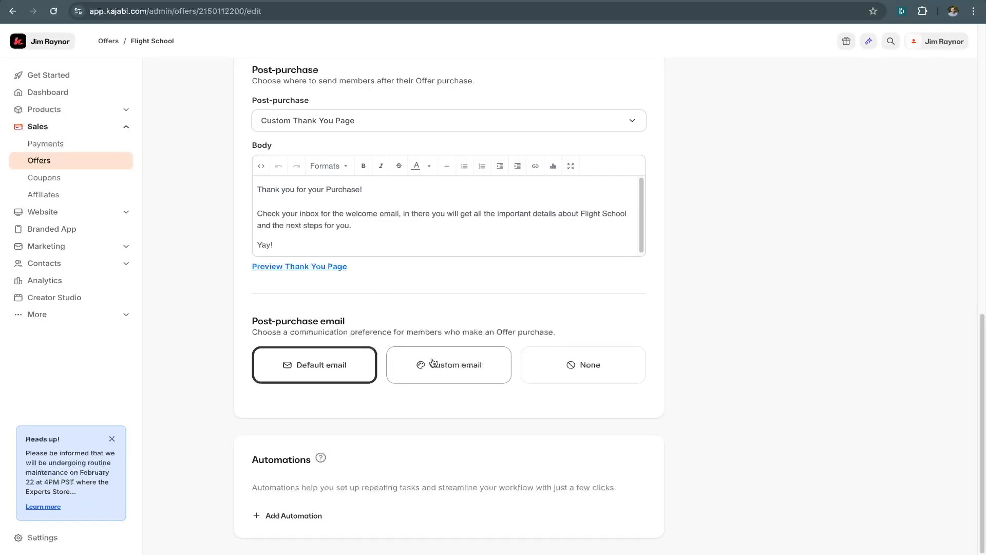
click(466, 374)
scroll(466, 374, down, 5)
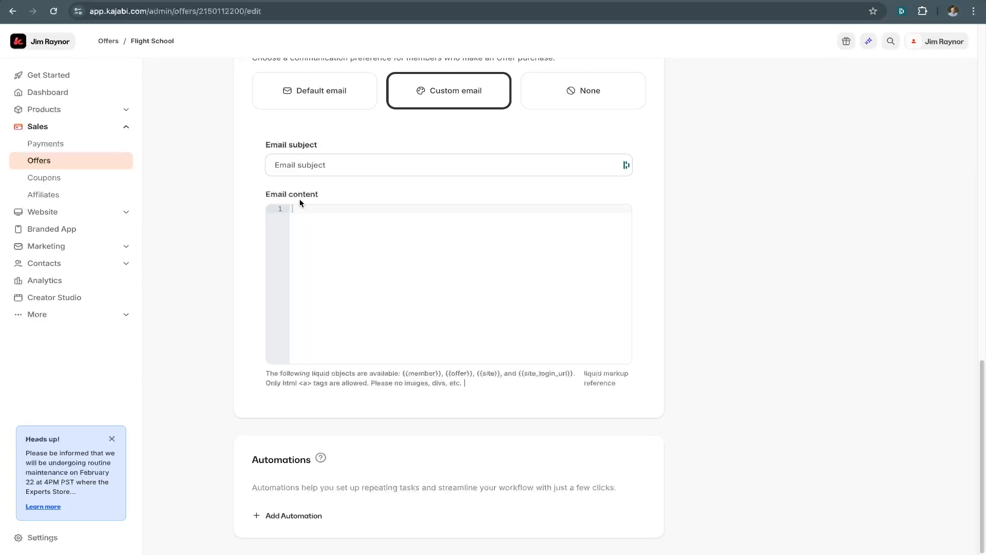
text(didi\)
key(Return)
text(jdj)
key(Return)
text(jdjd)
key(Return)
drag(294, 234, 285, 205)
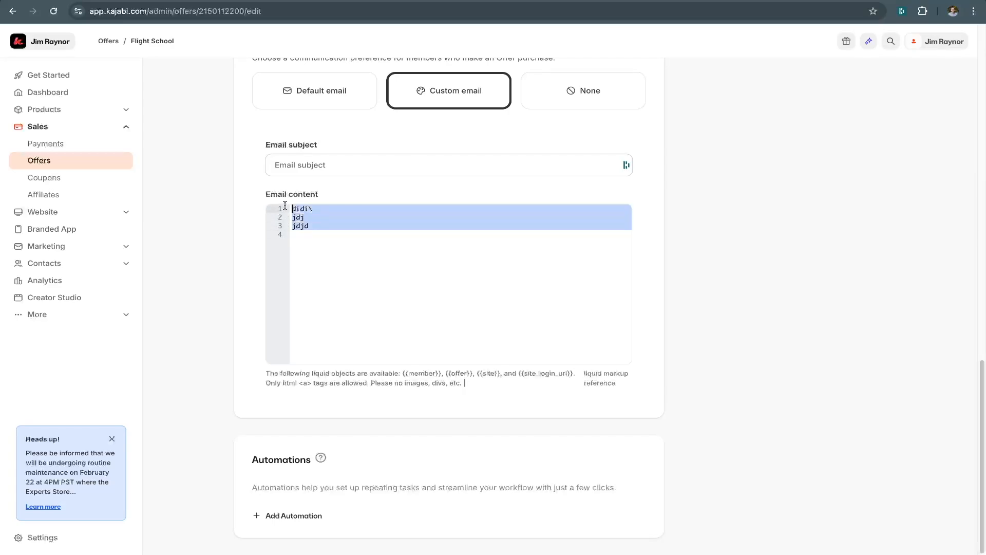
key(BackSpace)
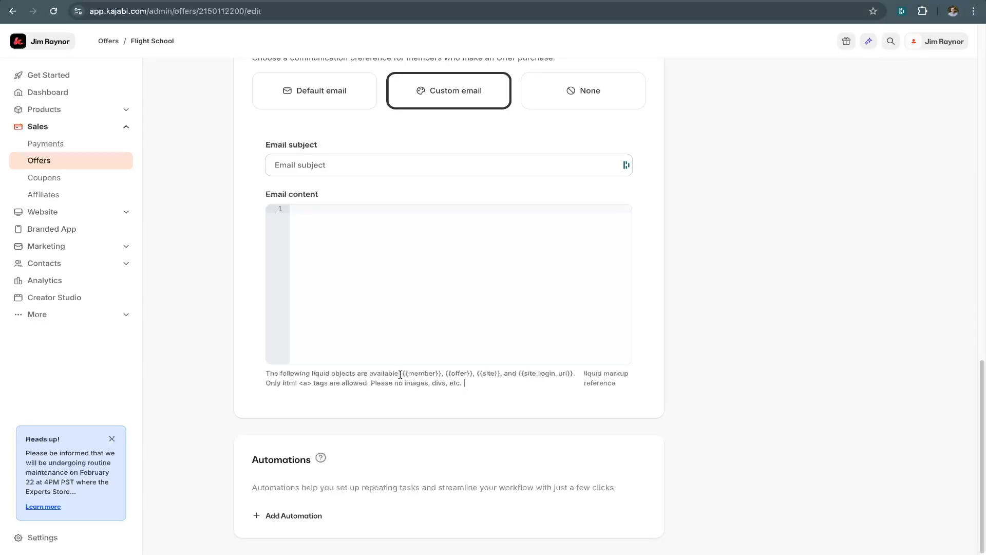
Examine the liquid objects available for the custom email content, such as {{member}} and {{offer}}.
drag(401, 374, 505, 375)
click(314, 209)
drag(445, 374, 478, 374)
scroll(379, 244, up, 2)
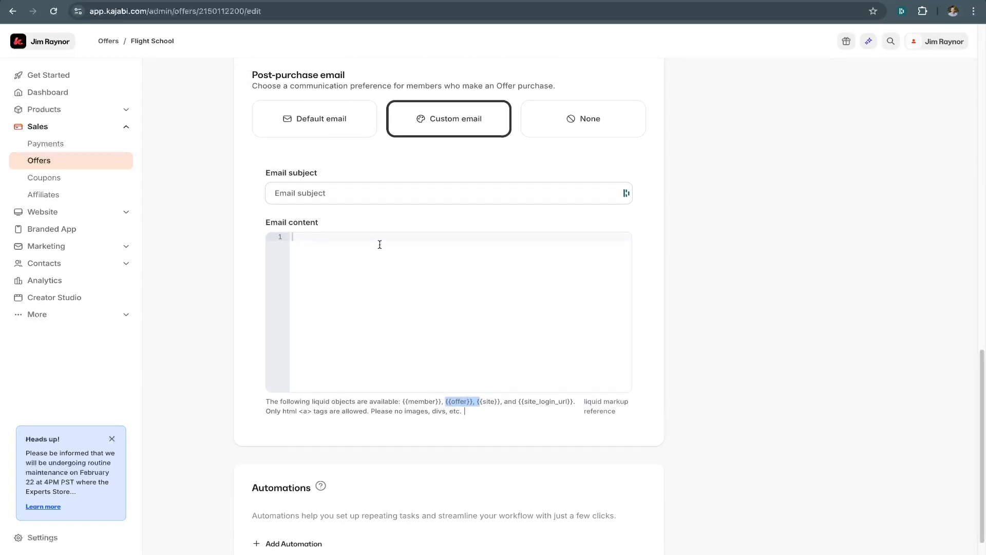
Try the None option for the offer's post-purchase email and settle on Default email.
click(584, 181)
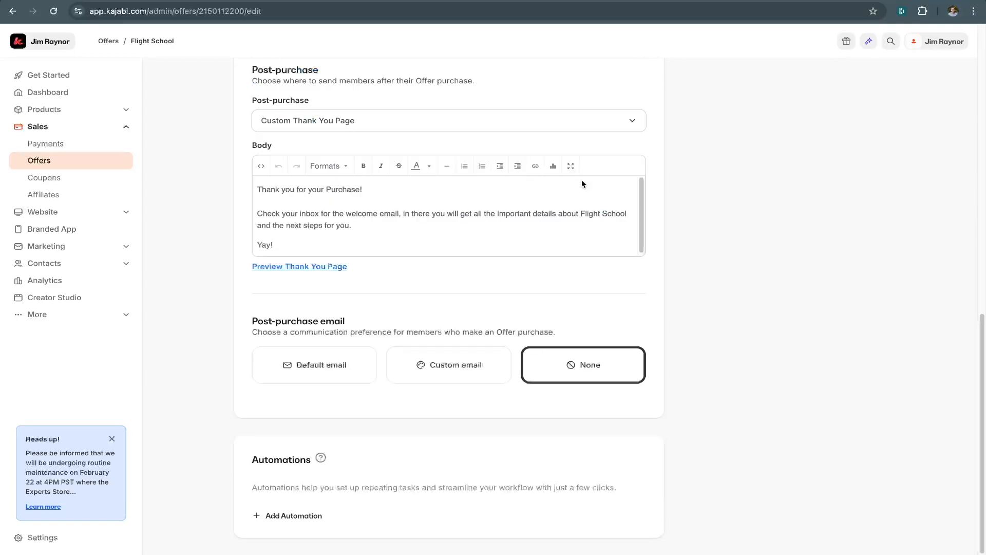
scroll(570, 364, up, 4)
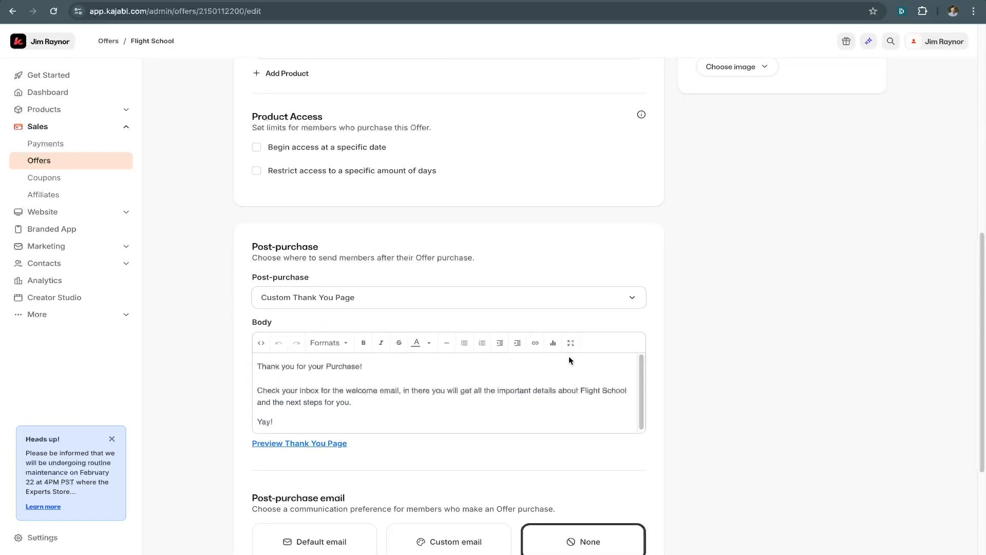
scroll(569, 356, up, 4)
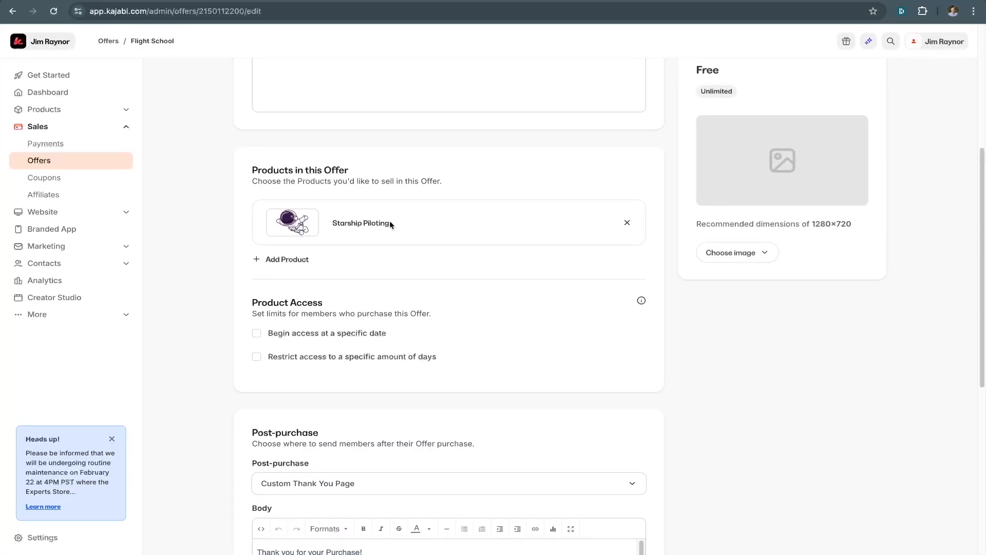
scroll(326, 222, down, 8)
click(320, 380)
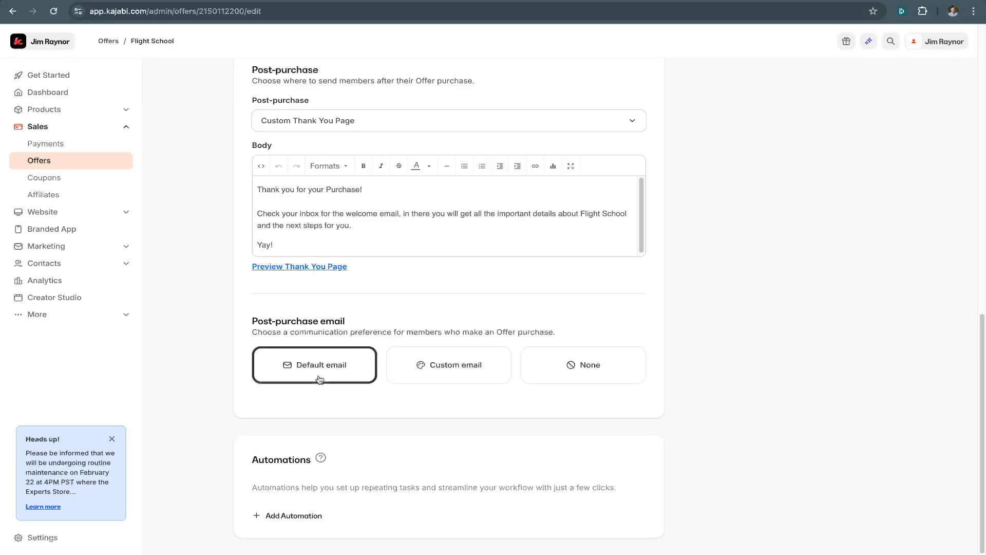
scroll(319, 380, up, 9)
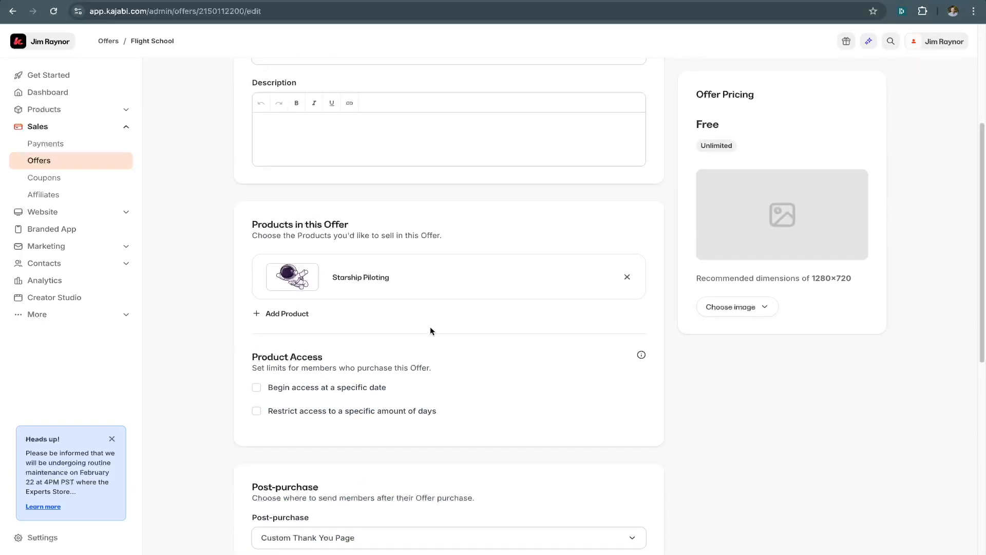
scroll(431, 330, down, 9)
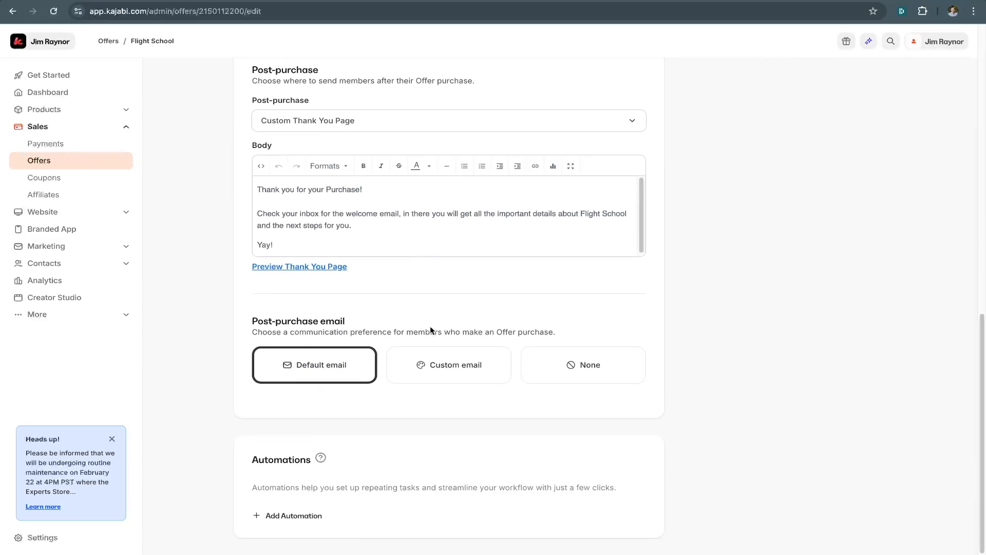
click(572, 370)
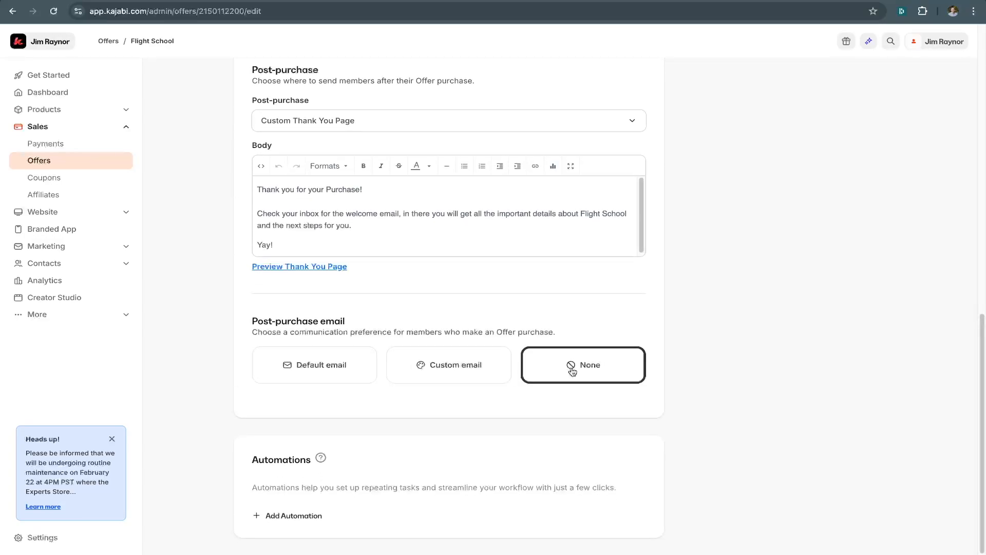
click(351, 369)
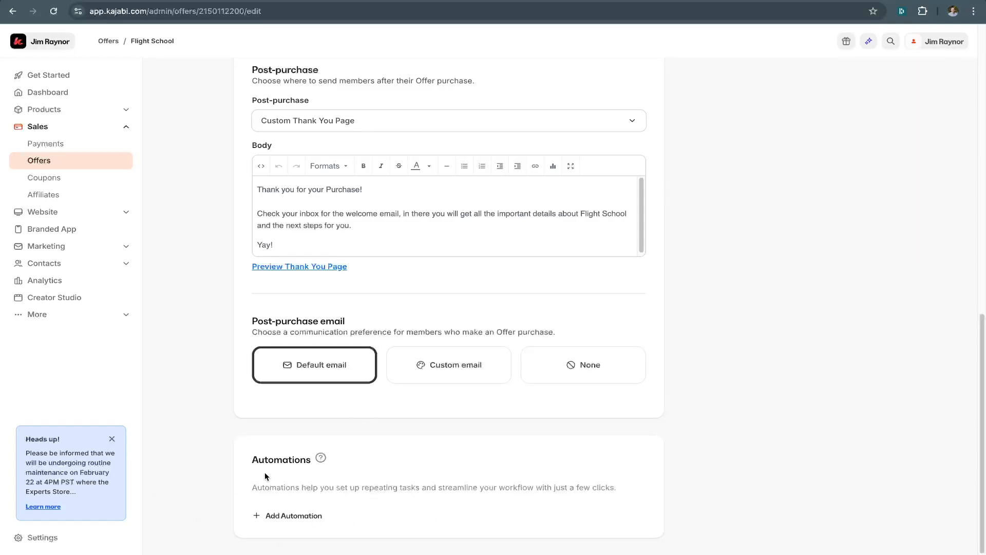
Start a new automation on the offer, review its trigger choices and keep Offer is purchased.
click(291, 516)
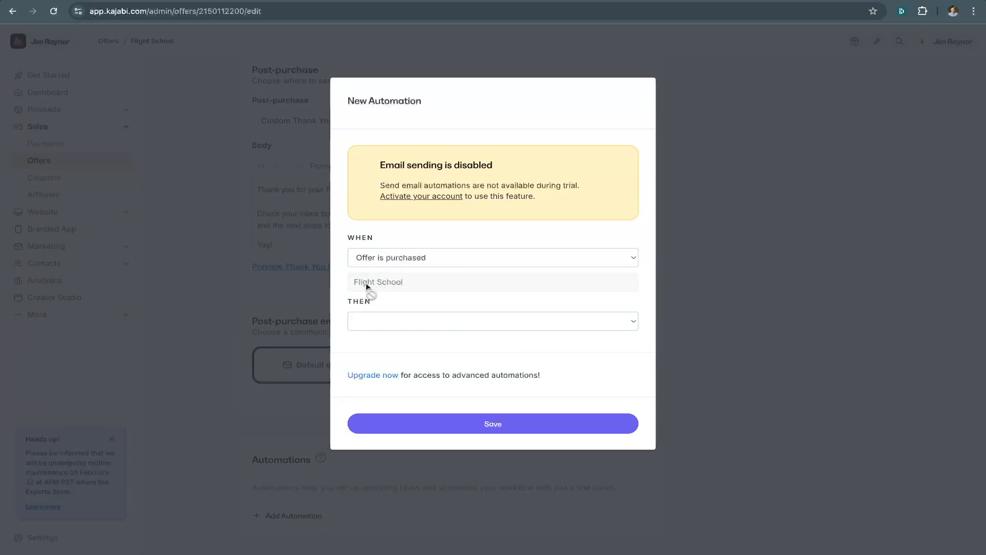
click(455, 257)
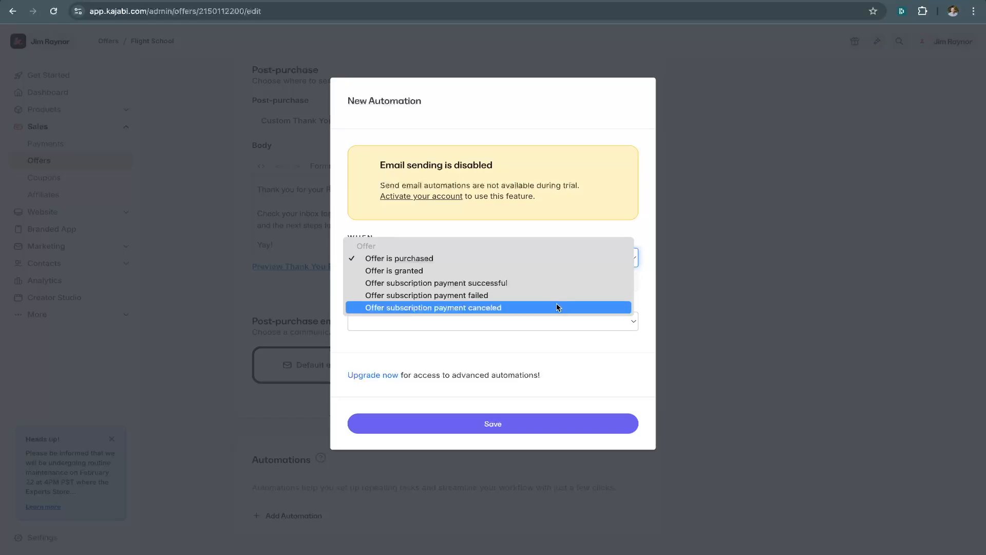
click(583, 232)
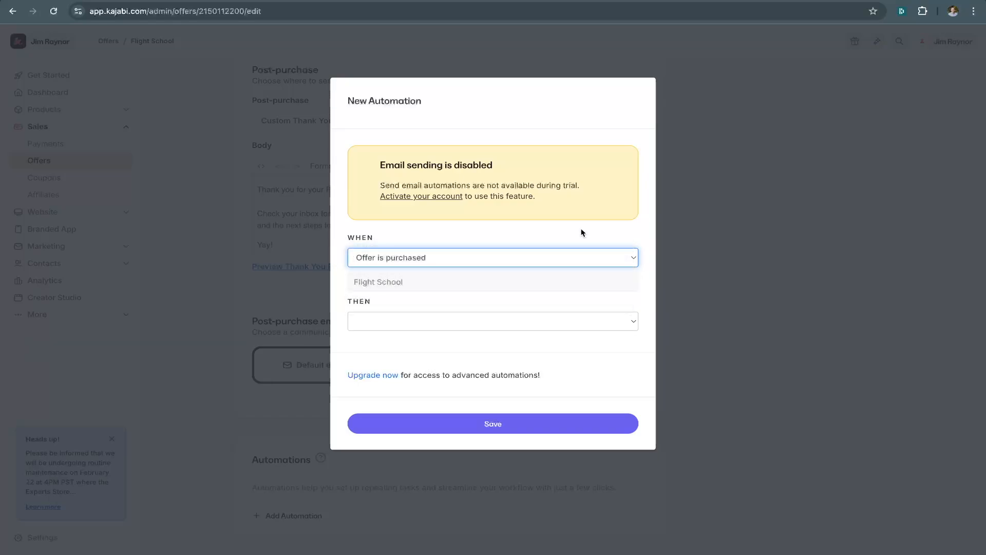
Make the automation add a newly created tag named Flight School, and save the automation.
click(444, 322)
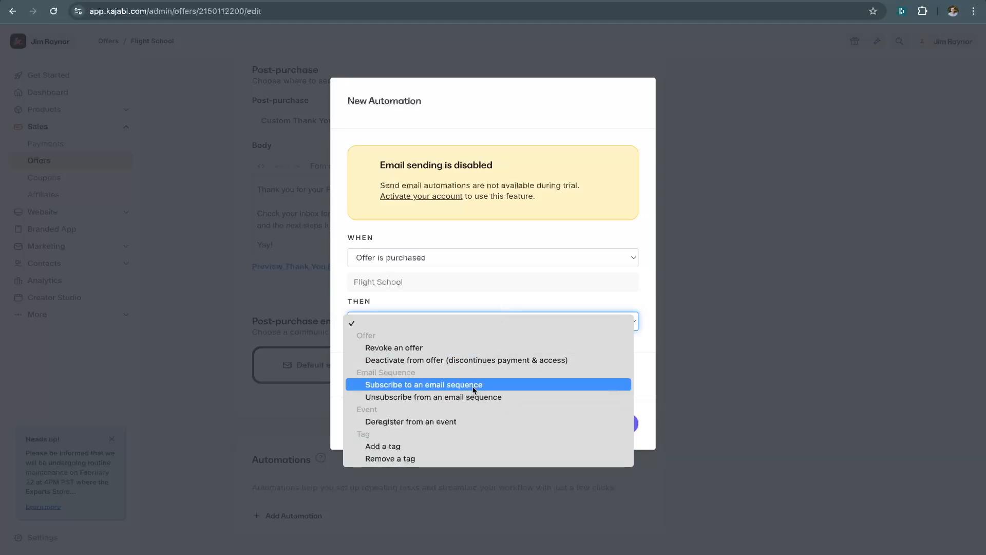
click(388, 451)
click(386, 348)
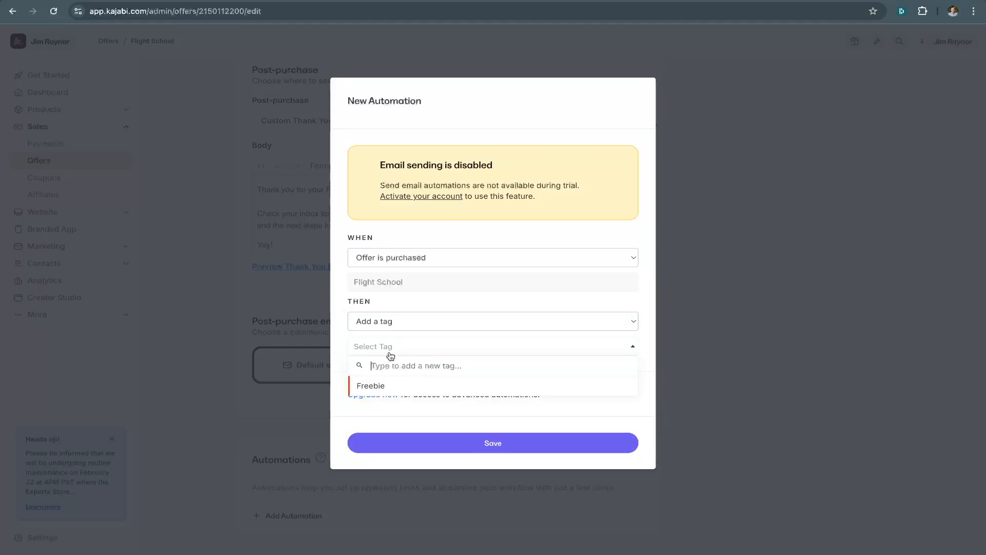
text(Flight School)
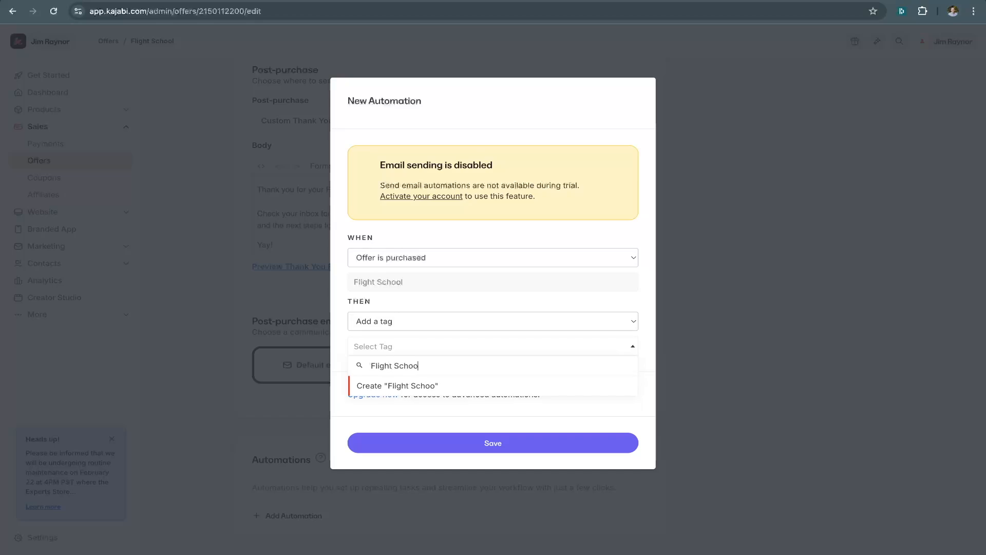
click(369, 392)
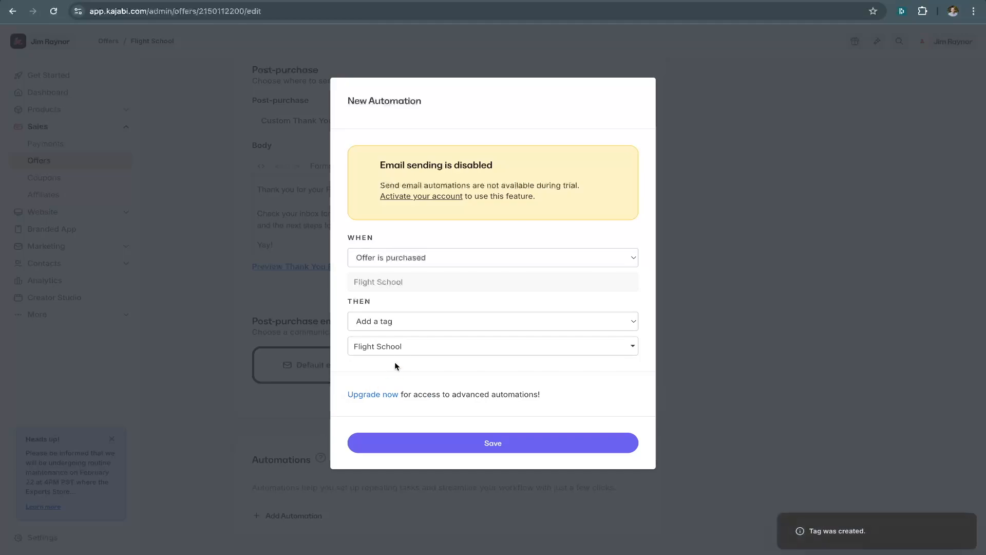
click(407, 346)
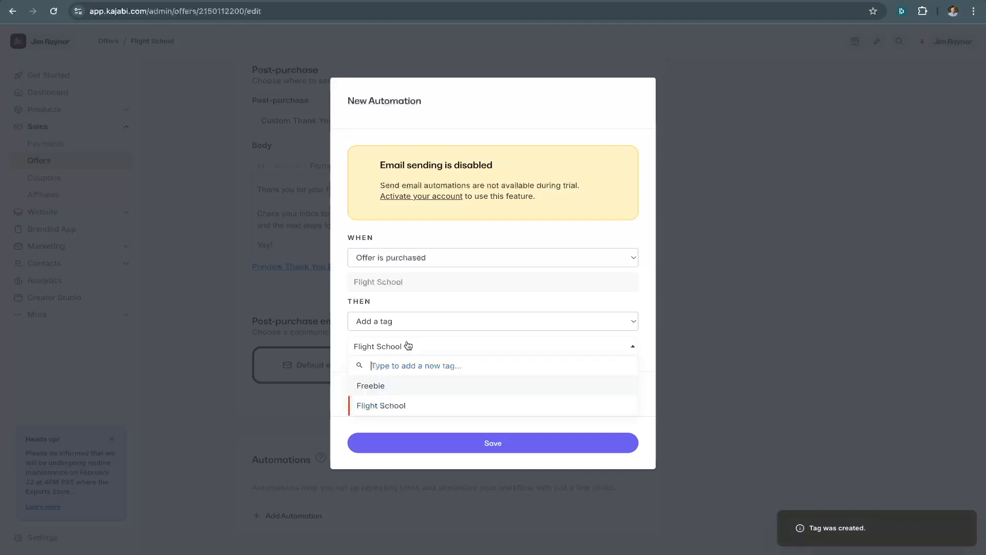
click(340, 336)
click(476, 443)
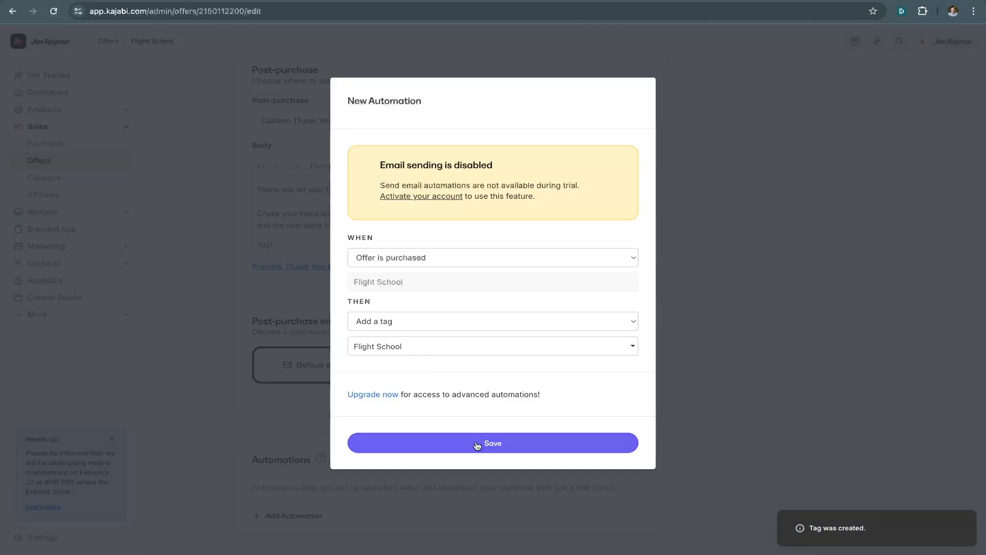
scroll(434, 468, down, 2)
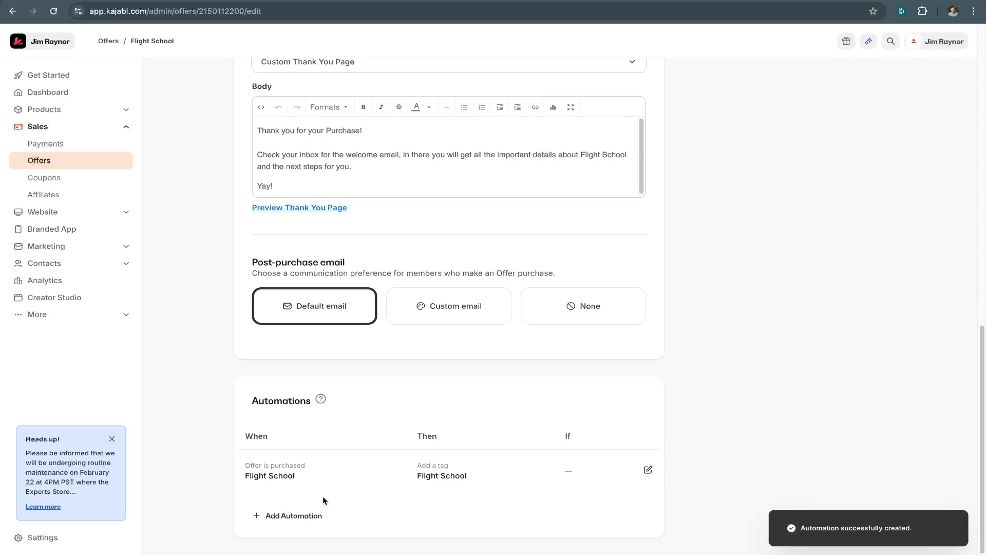
click(303, 515)
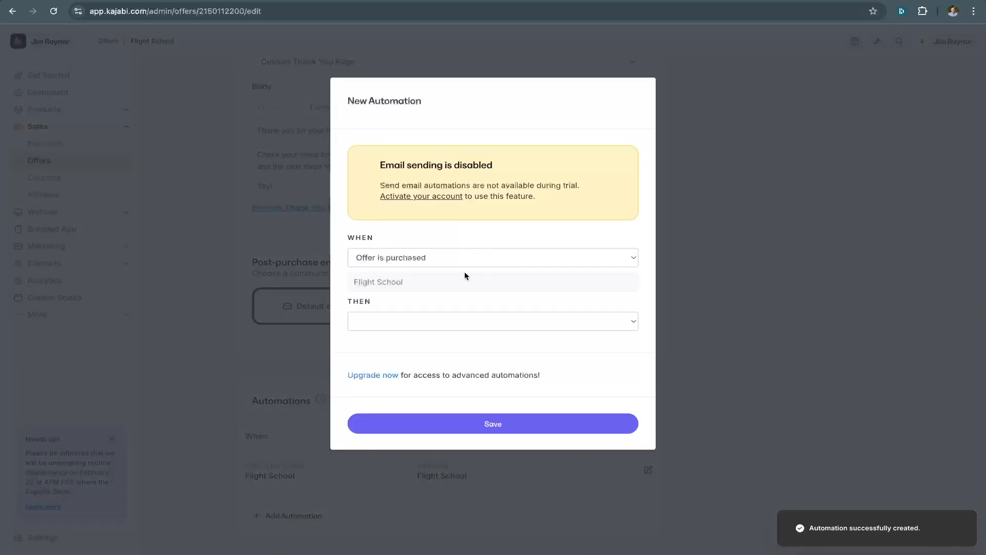
click(435, 318)
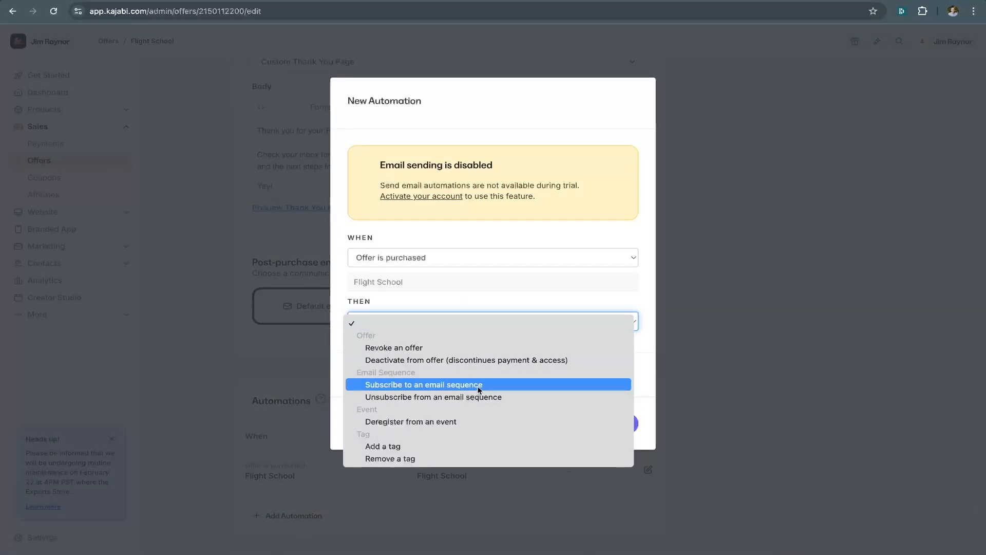
click(452, 382)
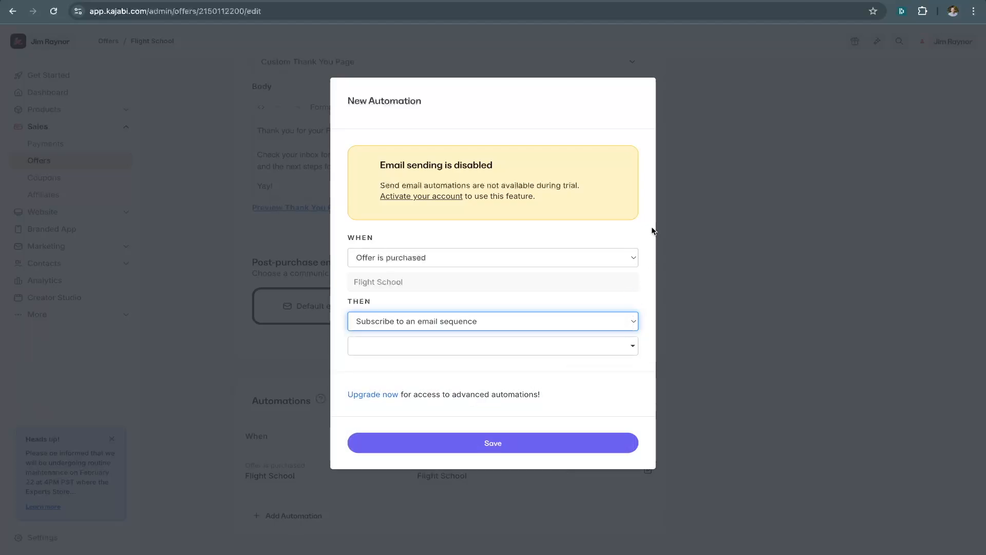
click(675, 293)
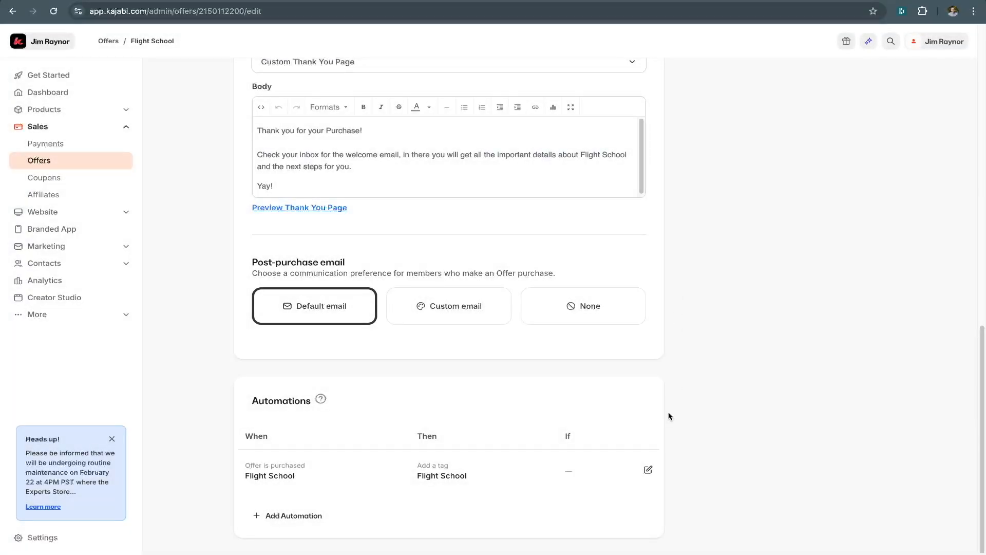
Review the custom thank-you page message that tells buyers to check their inbox for the welcome email.
drag(355, 167, 273, 151)
click(697, 442)
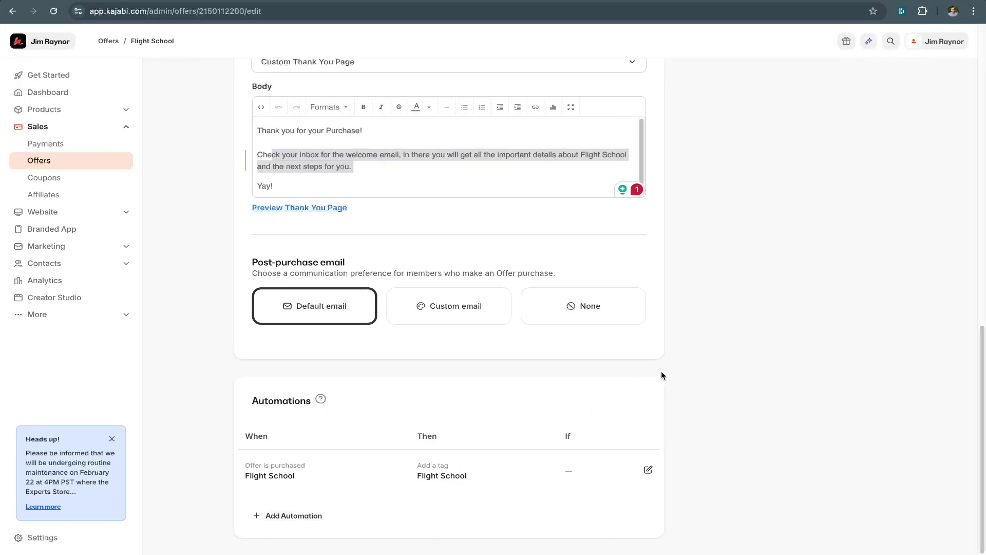
scroll(669, 368, up, 5)
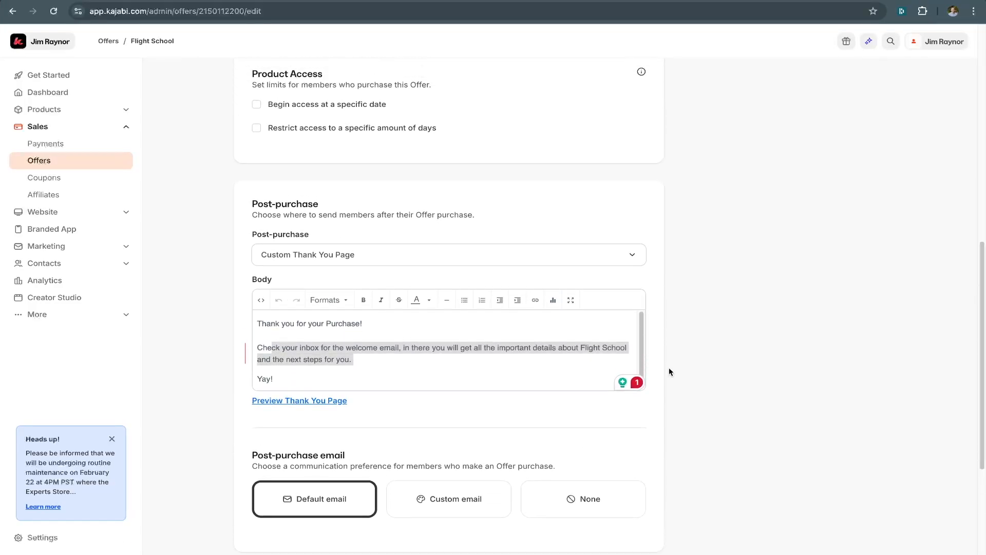
Set the offer's internal title to Flight School Full Payment and save the offer.
scroll(669, 368, up, 8)
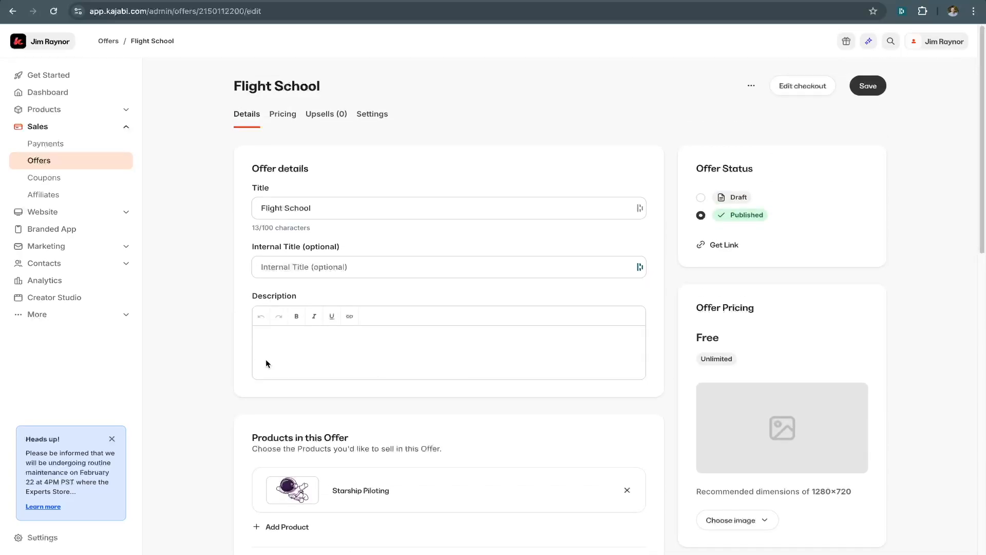
drag(317, 208, 260, 208)
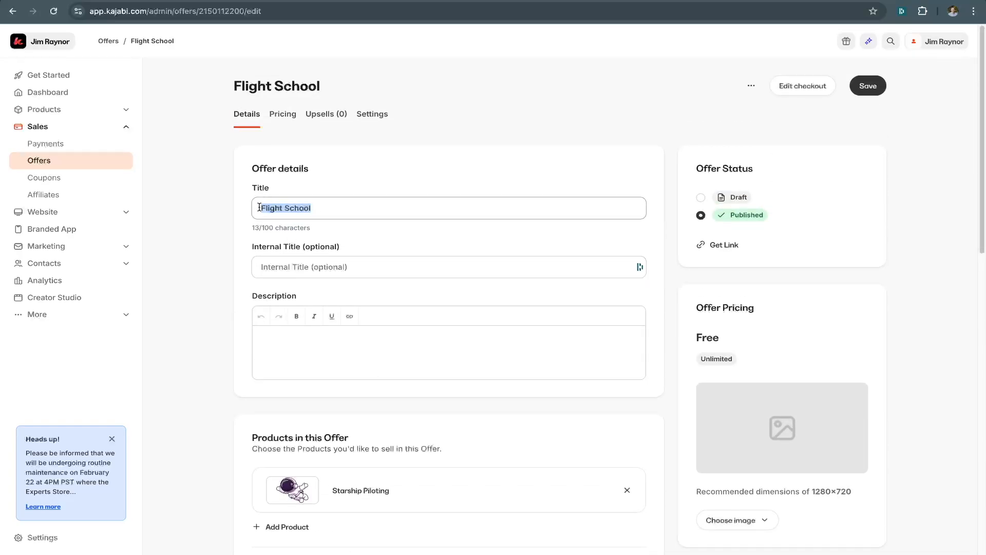
click(295, 275)
click(322, 208)
click(331, 264)
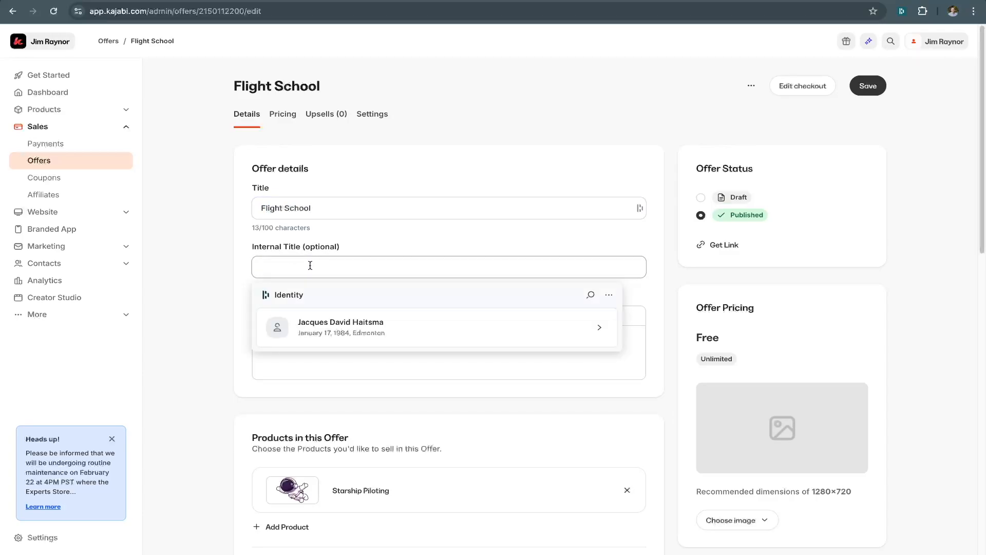
text(F)
text(light )
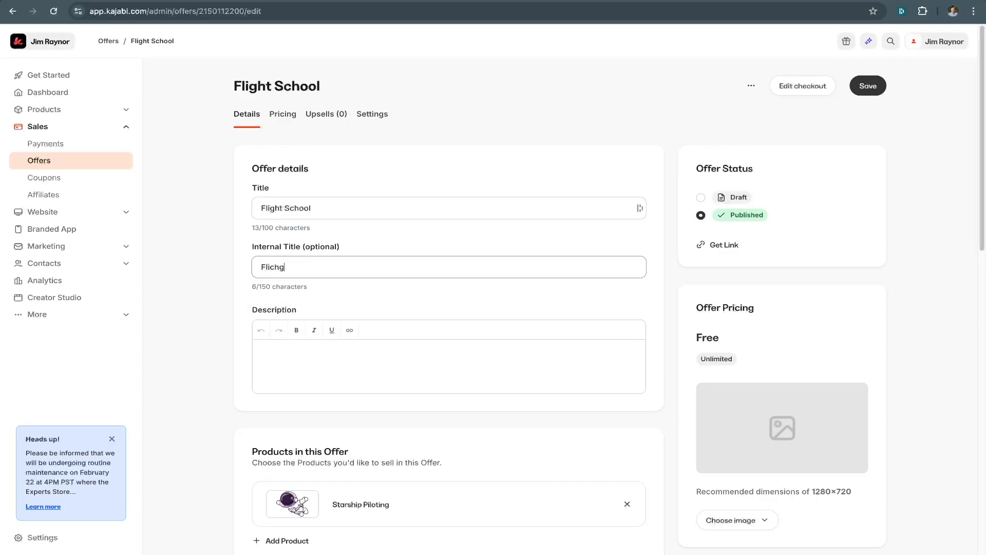
text(School Full Payment)
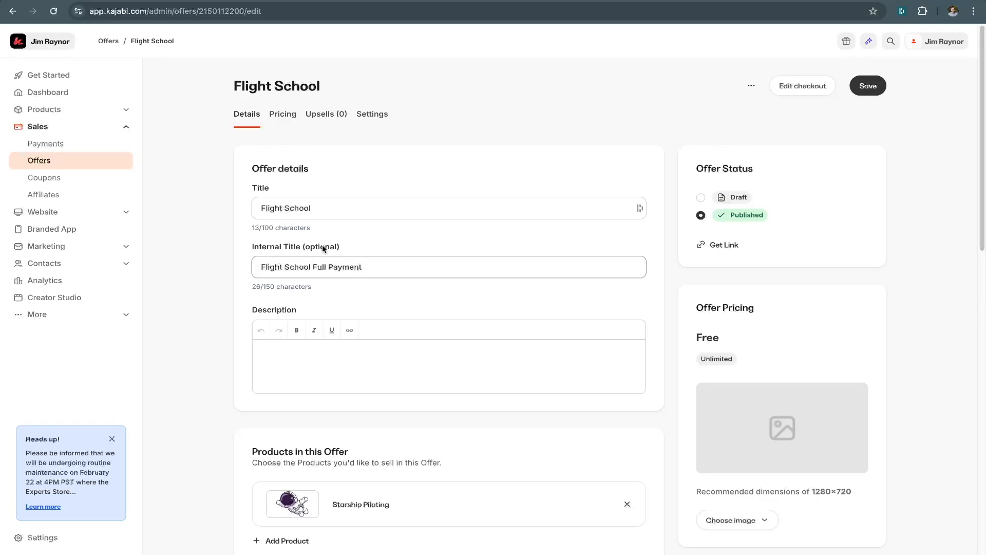
click(330, 269)
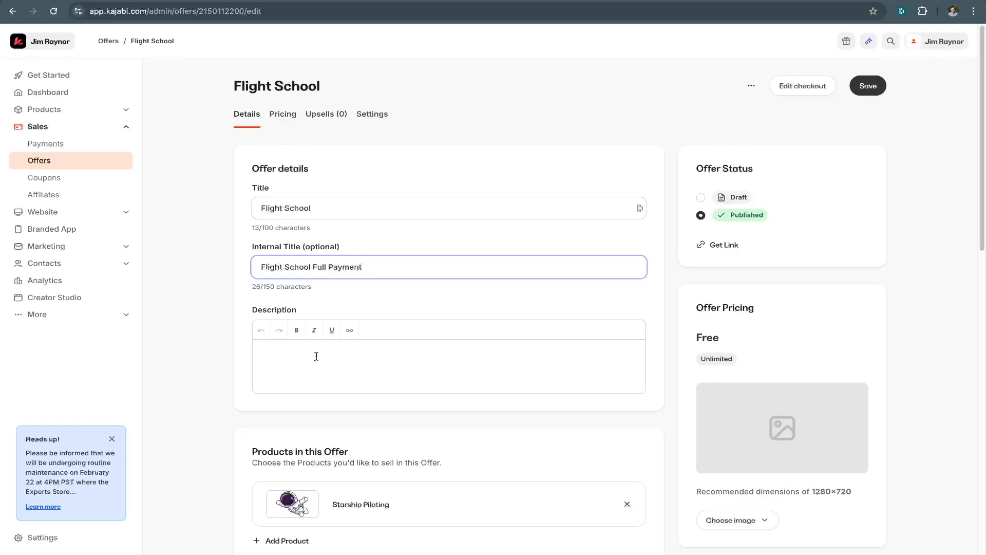
click(876, 86)
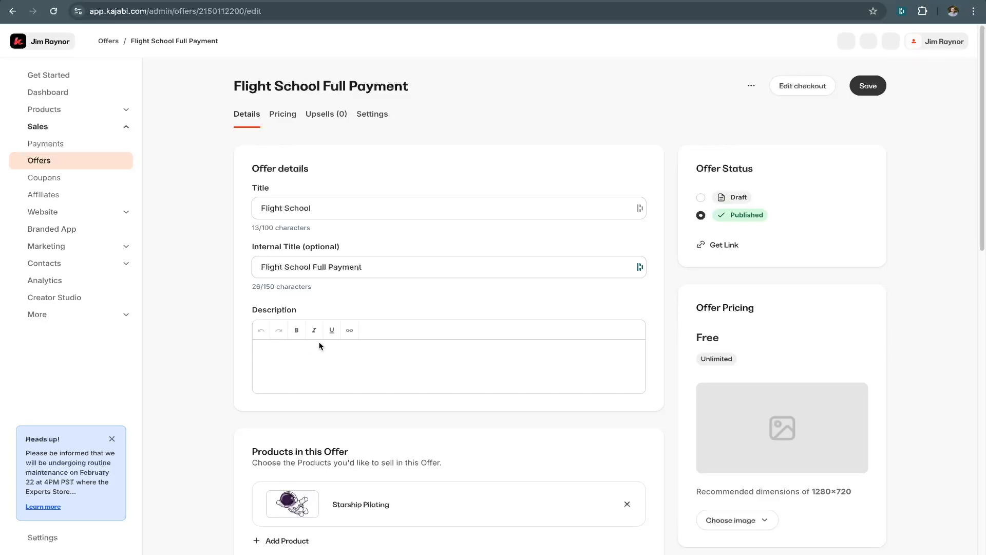
click(874, 86)
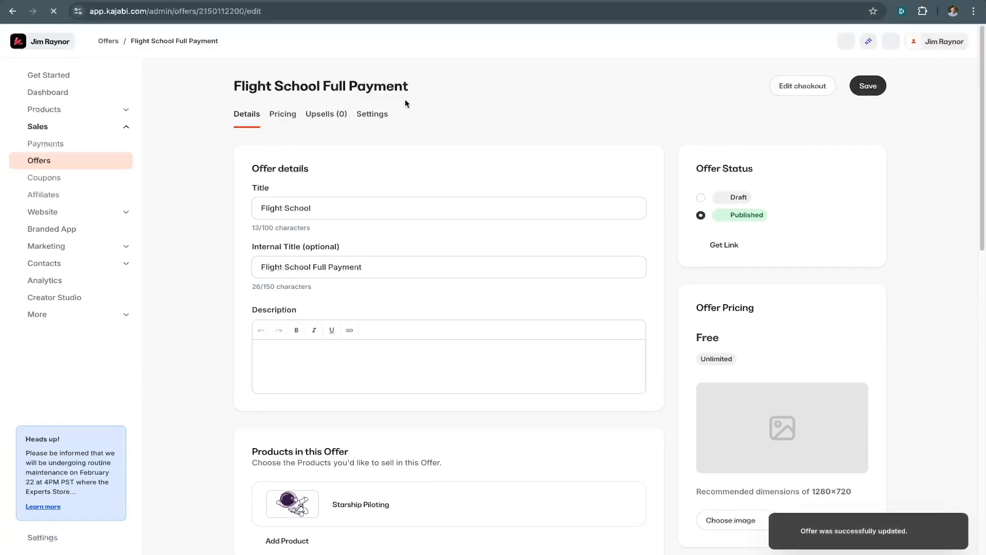
Compare how the offer is titled in the offers list and on its checkout page, and open the checkout's offer title settings.
click(43, 167)
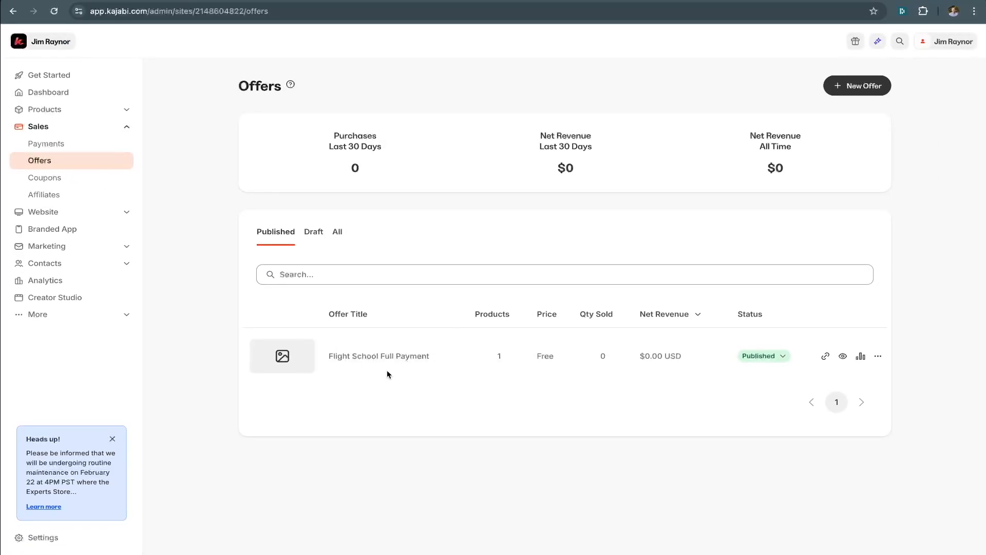
click(374, 358)
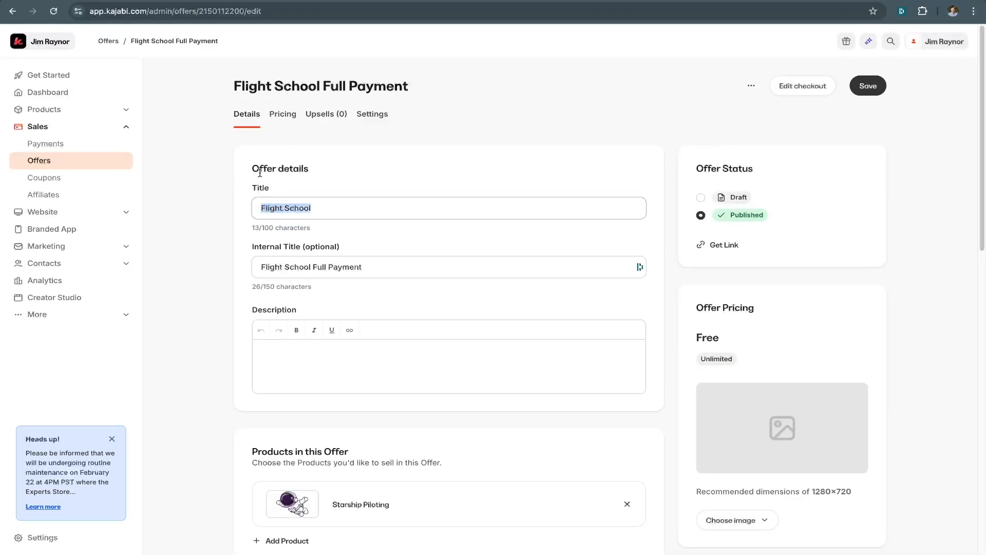
click(812, 87)
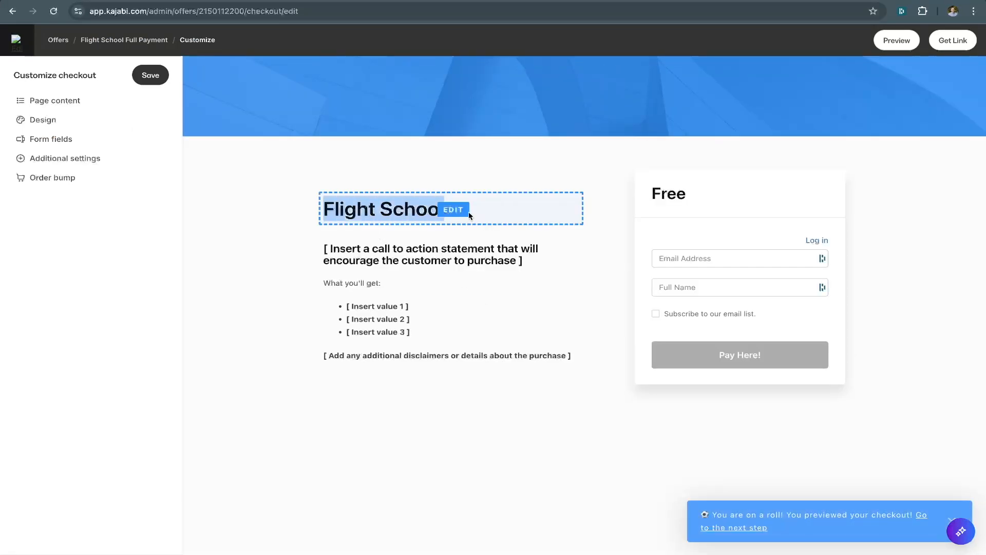
click(469, 213)
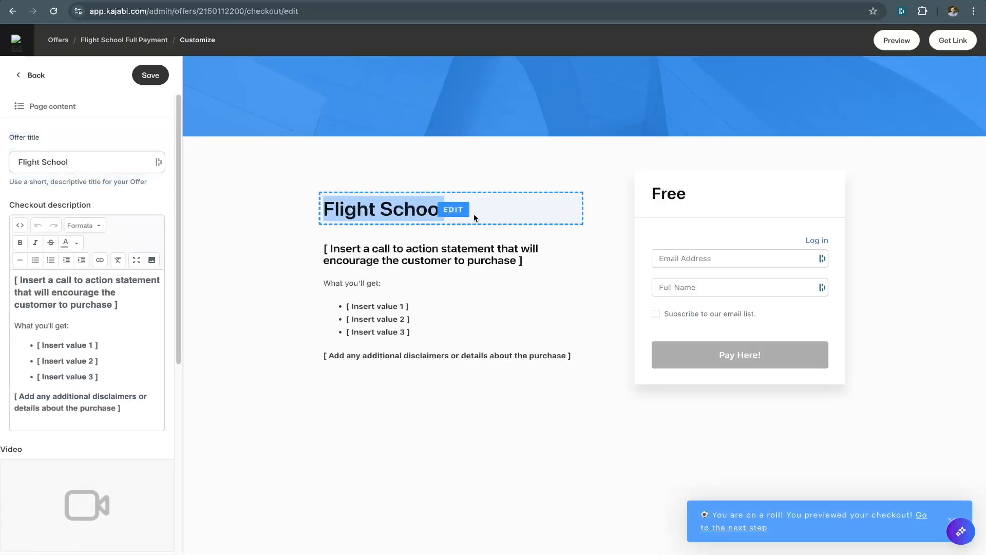